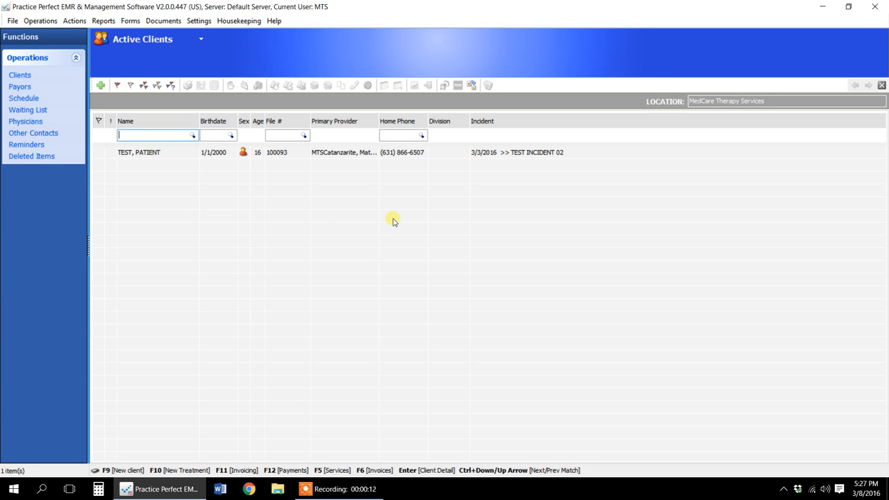
# - Flag the test patient in the active clients list and create a new MedCare Evaluation Form in the client's activities by document
pyautogui.click(159, 152)
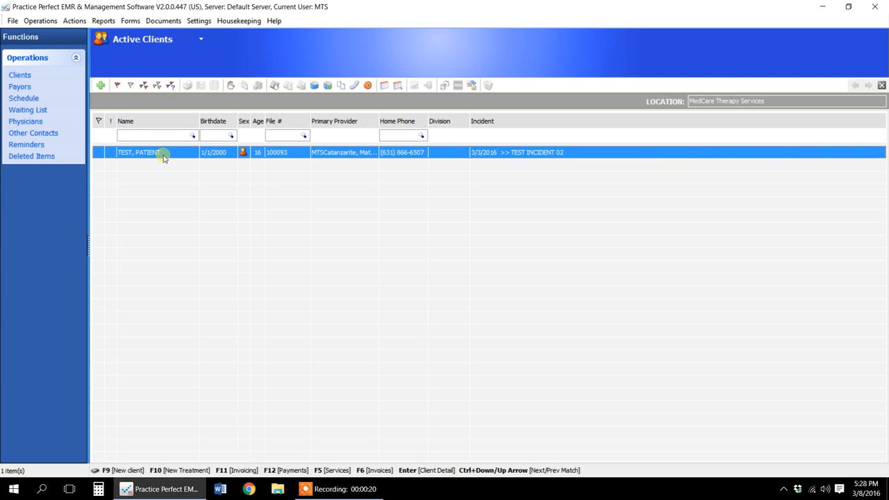
pyautogui.click(98, 152)
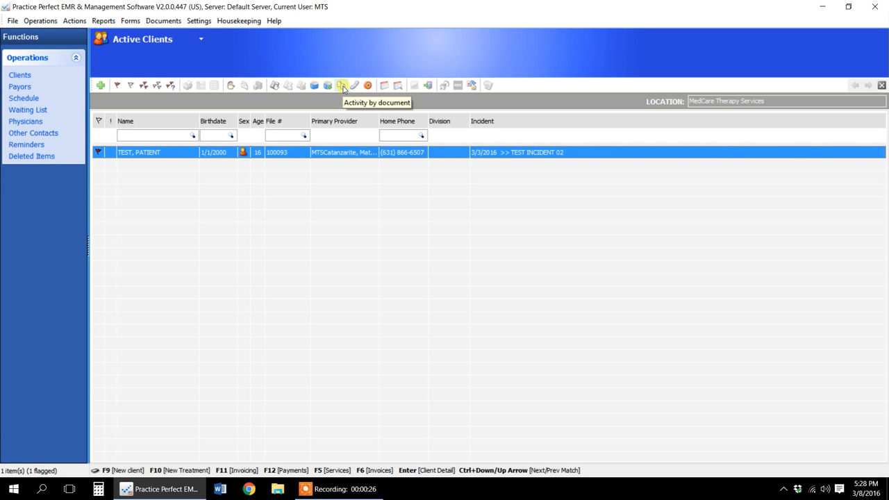
pyautogui.click(343, 86)
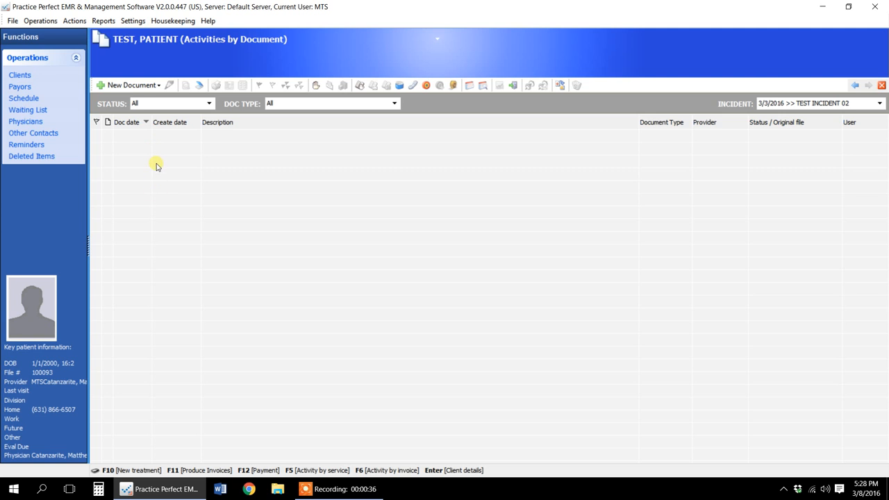
pyautogui.click(144, 87)
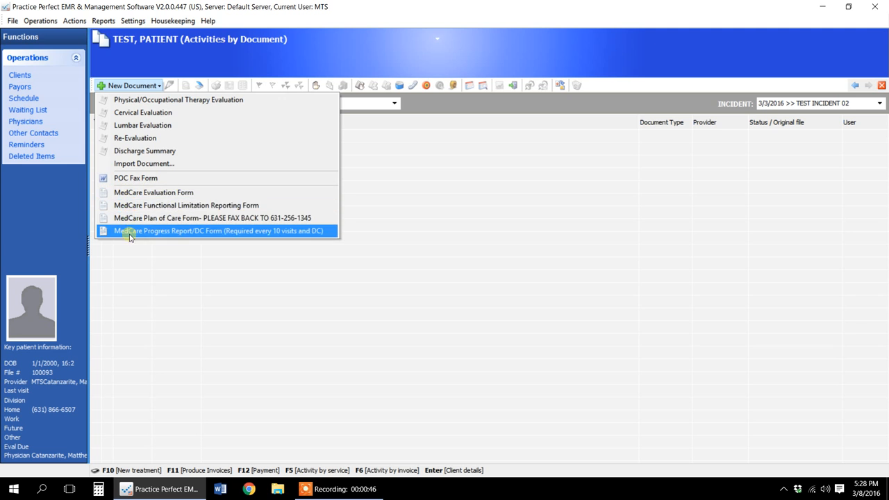
pyautogui.click(175, 194)
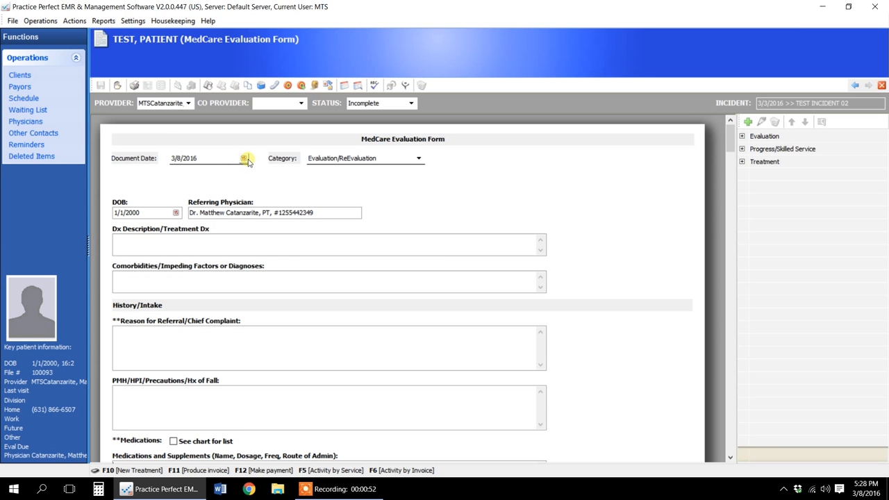
# - Set the evaluation form's document date to 3/7/2016
pyautogui.click(244, 158)
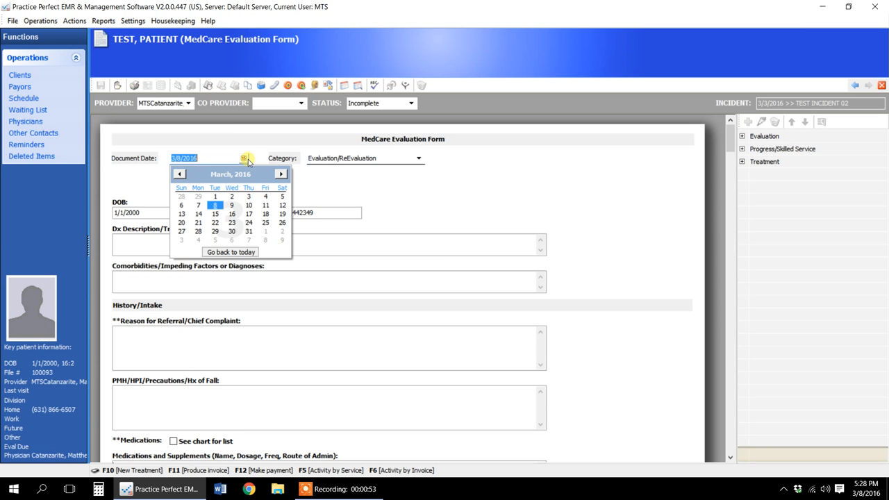
pyautogui.click(199, 207)
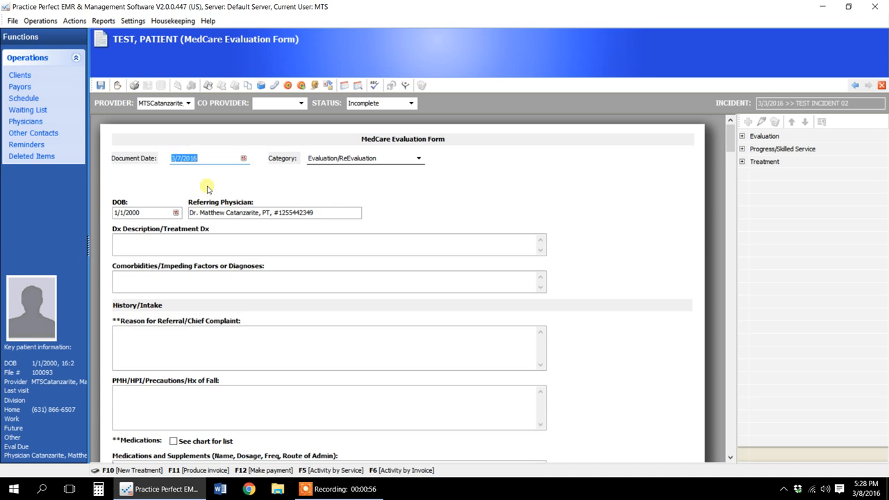
pyautogui.click(233, 179)
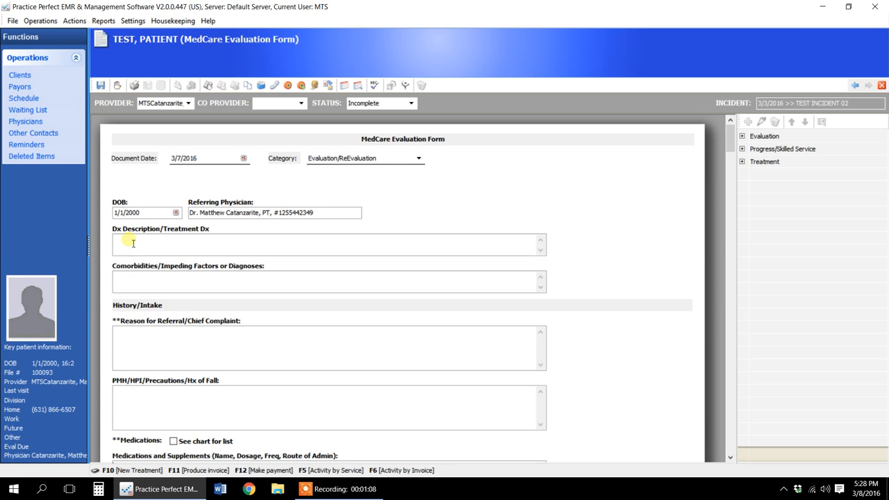
# - Enter "Festinating gait, poor balance and unsteady on feet, disuse atrophy of bilat LEs" as the Dx Description/Treatment Dx
pyautogui.click(158, 245)
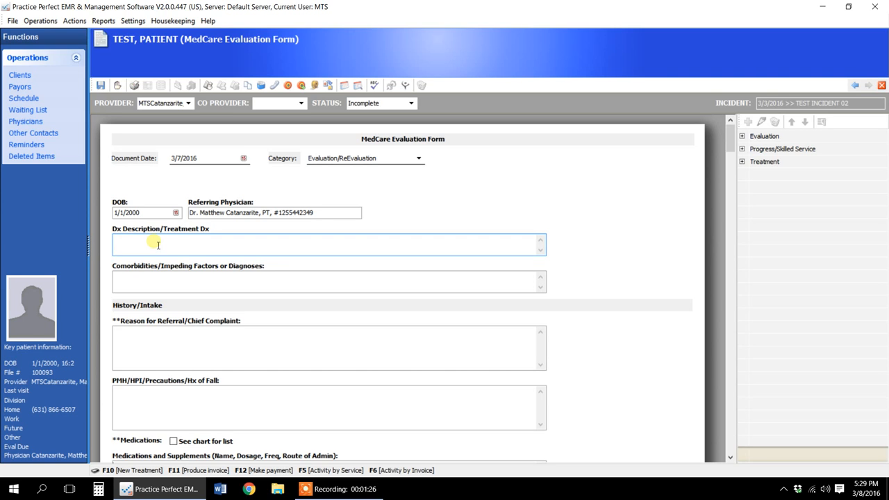
pyautogui.write('Festinating gait, poor balance and unste')
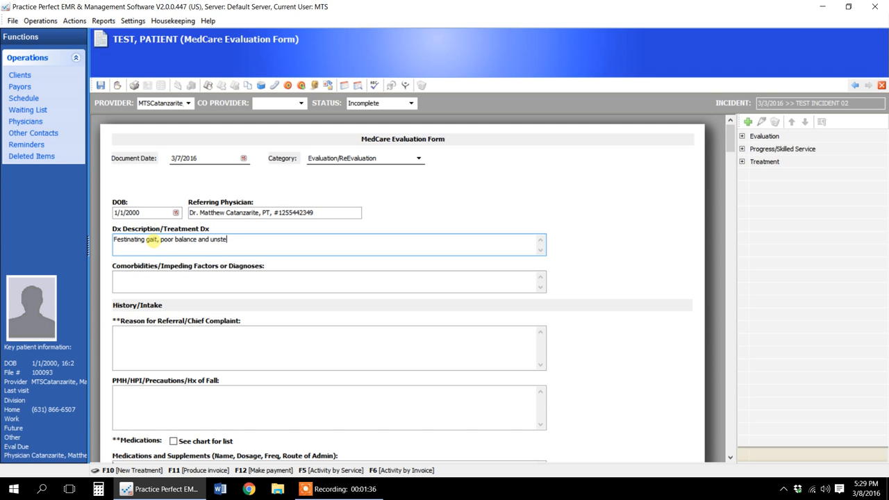
pyautogui.write('ady on feet')
pyautogui.write('isuse atrophy of bilat LEs')
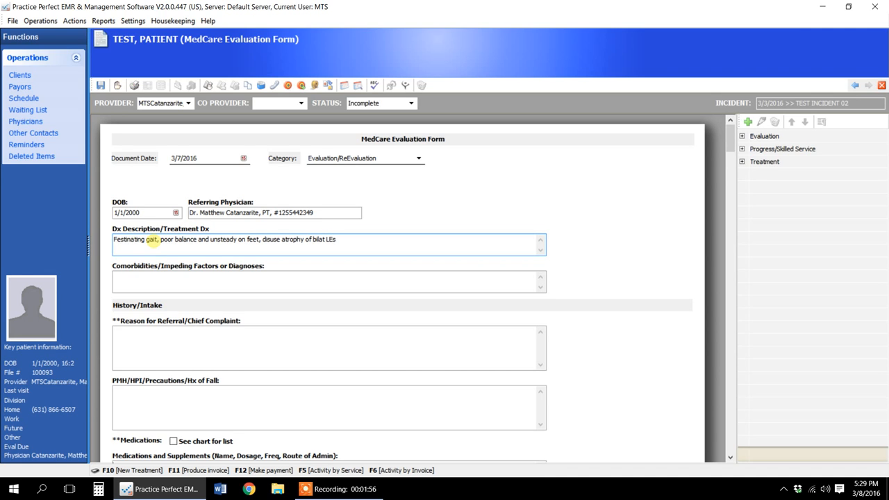
# - Append ", Right knee pain interfering gait and mobility" to the Dx Description/Treatment Dx text
pyautogui.write(', Right knee pain interfering gait and mobility')
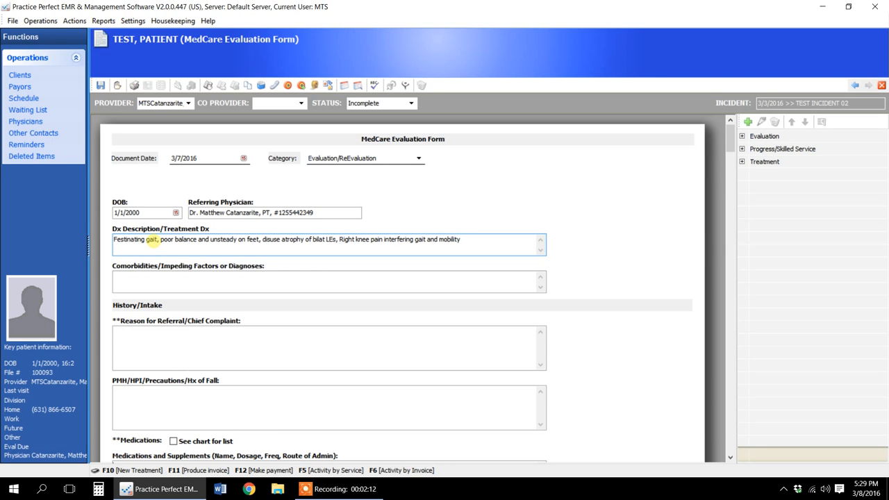
# - Review the evaluation form's sections from comorbidities and history through functional activities, ambulation and joint measurements to the plan of care
pyautogui.scroll(-2, 593, 274)
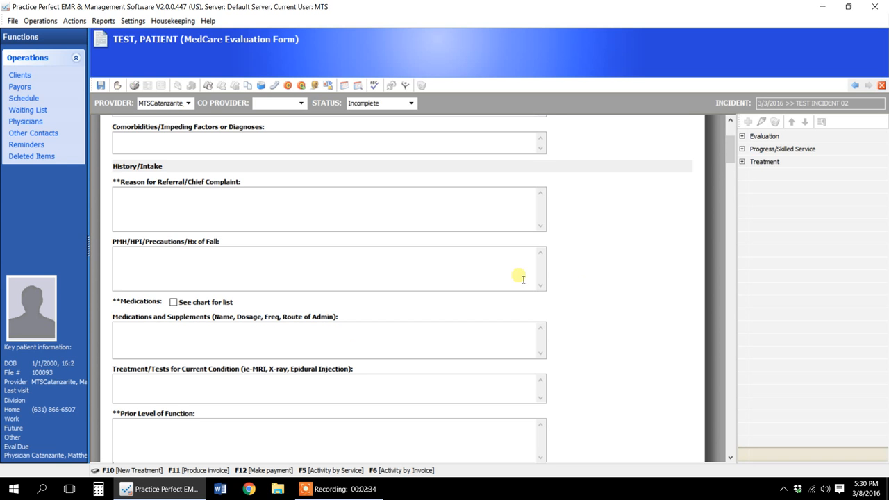
pyautogui.scroll(-5, 236, 366)
pyautogui.scroll(-2, 235, 366)
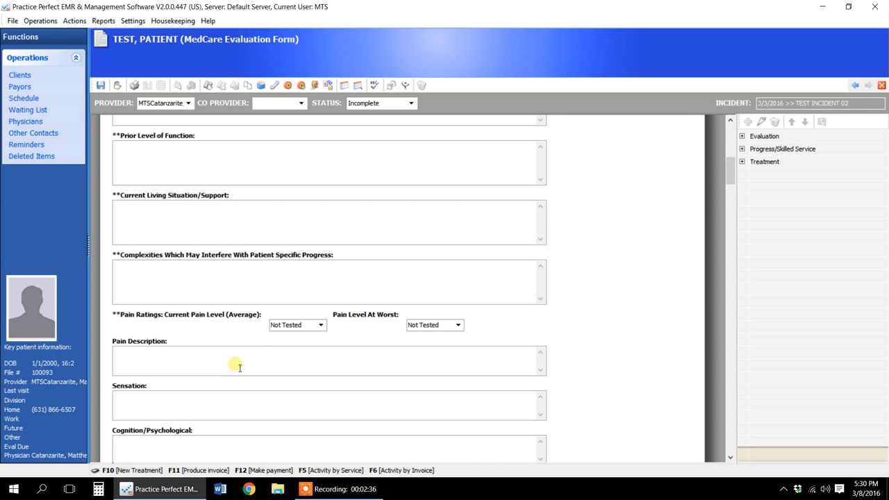
pyautogui.scroll(-4, 563, 327)
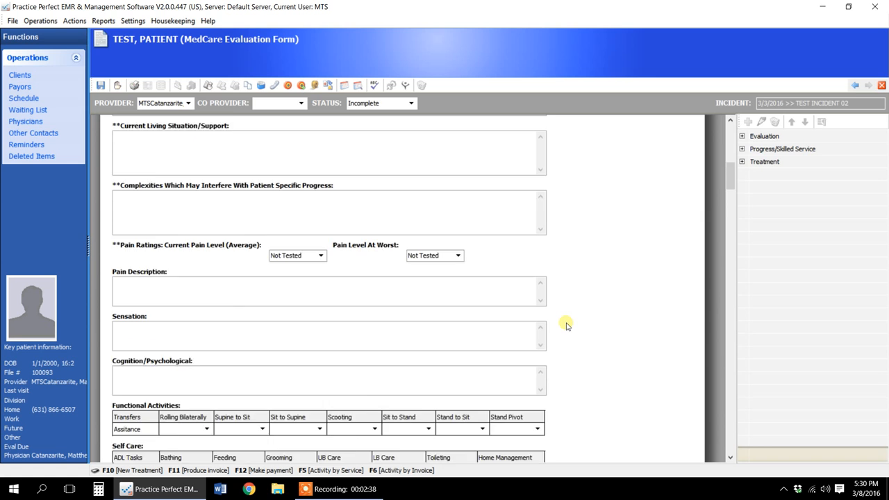
pyautogui.scroll(-2, 568, 323)
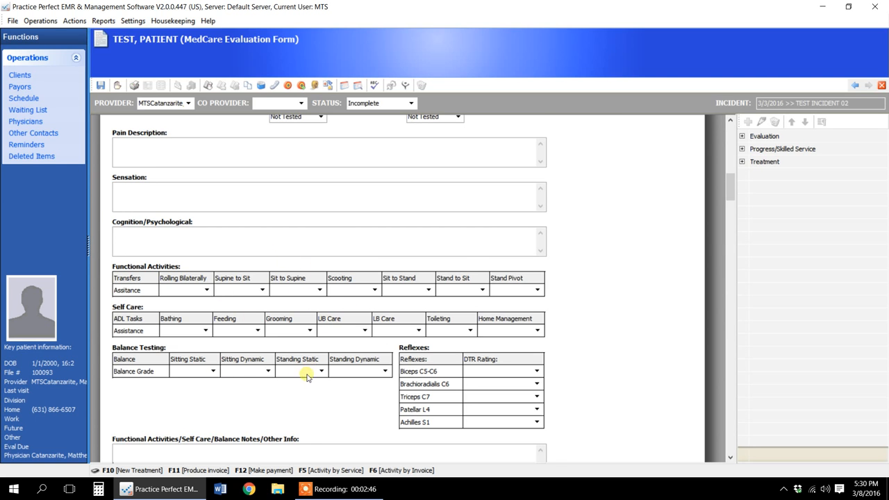
pyautogui.scroll(-2, 306, 374)
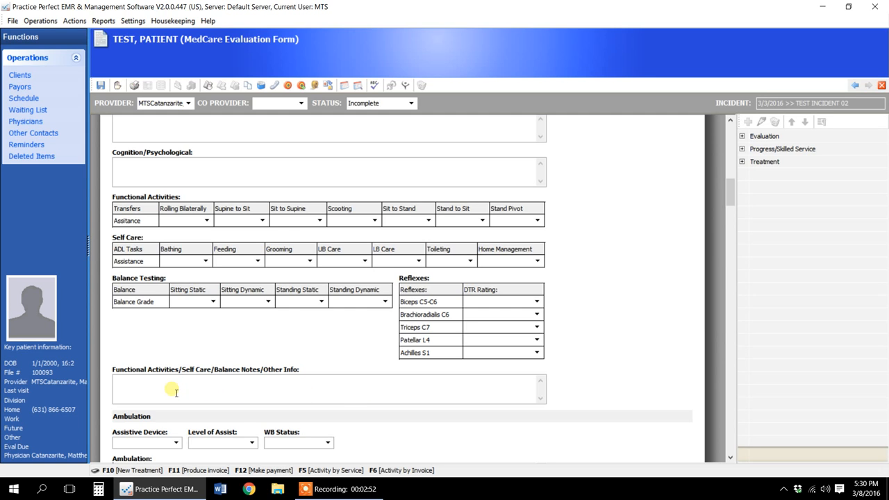
pyautogui.scroll(-2, 399, 399)
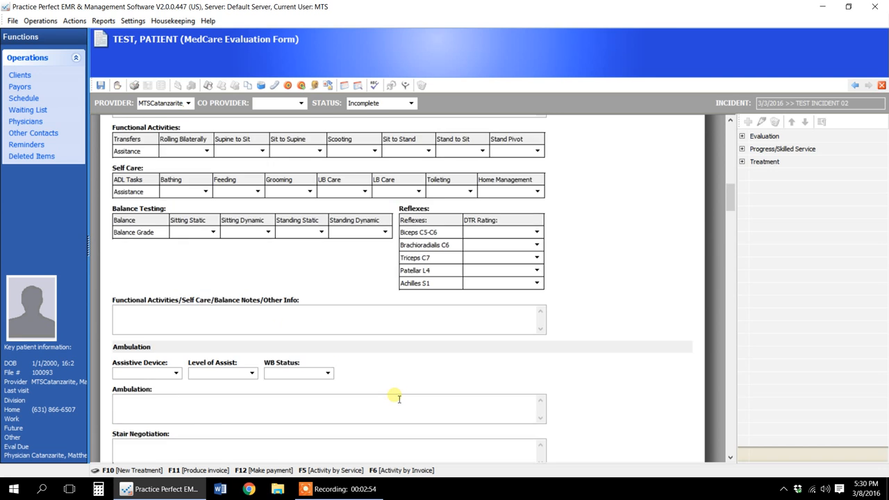
pyautogui.scroll(-2, 399, 400)
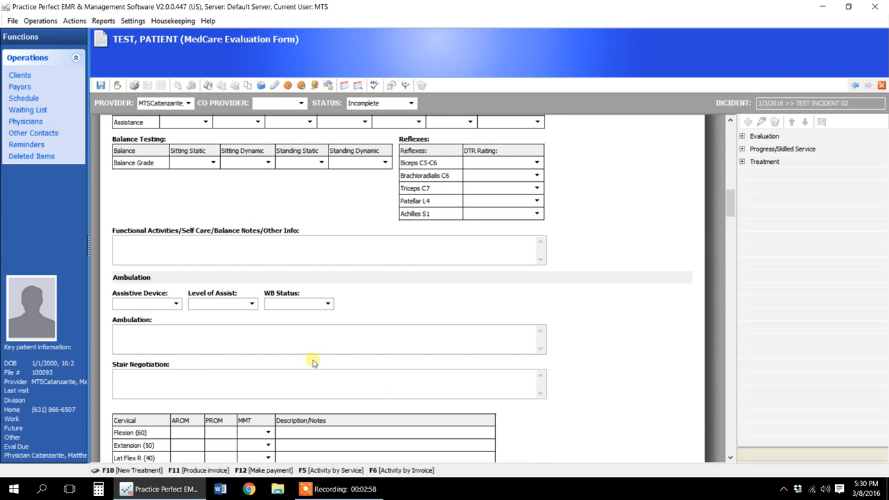
pyautogui.scroll(-8, 313, 362)
pyautogui.scroll(-20, 312, 363)
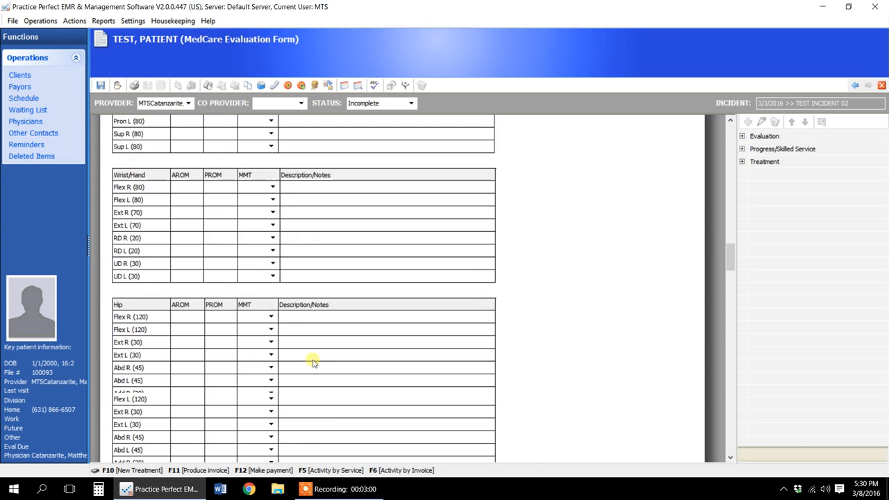
pyautogui.scroll(-12, 316, 363)
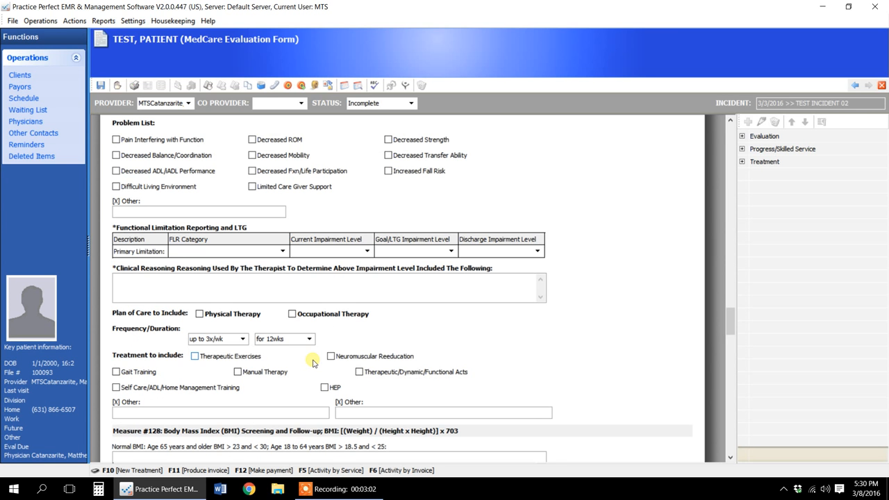
# - Set the primary limitation's FLR category to Mobility: Walking & Moving Around and its current impairment level to 40-59% impaired; CK Modifier
pyautogui.scroll(2, 470, 206)
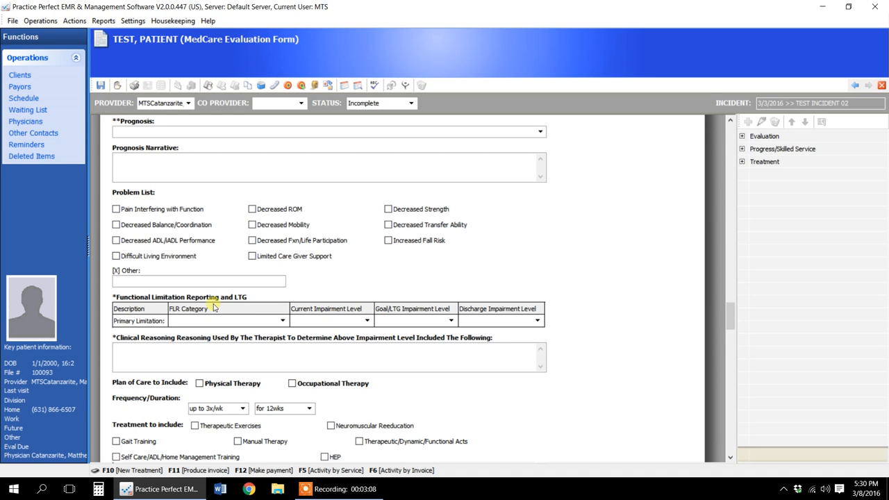
pyautogui.click(282, 321)
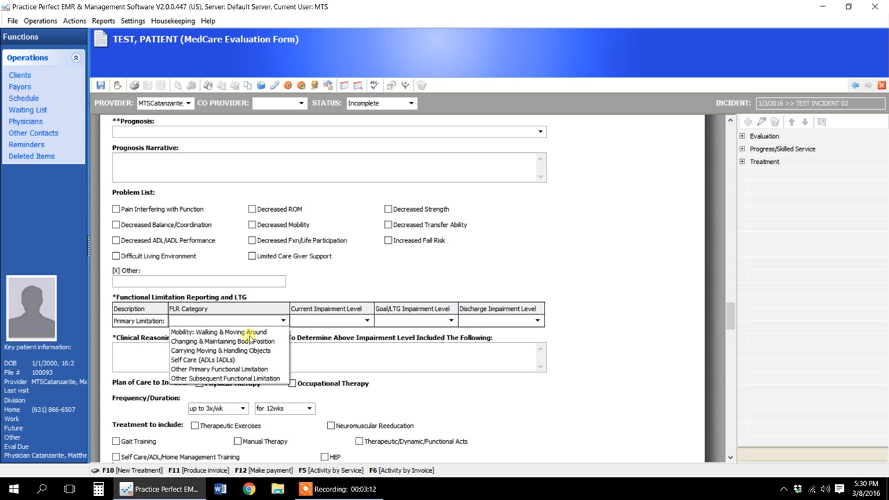
pyautogui.click(251, 332)
pyautogui.click(356, 321)
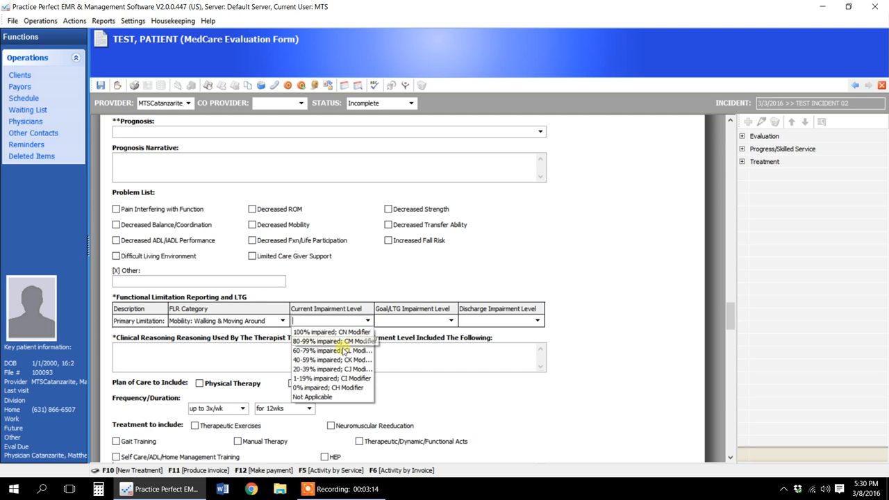
pyautogui.click(335, 360)
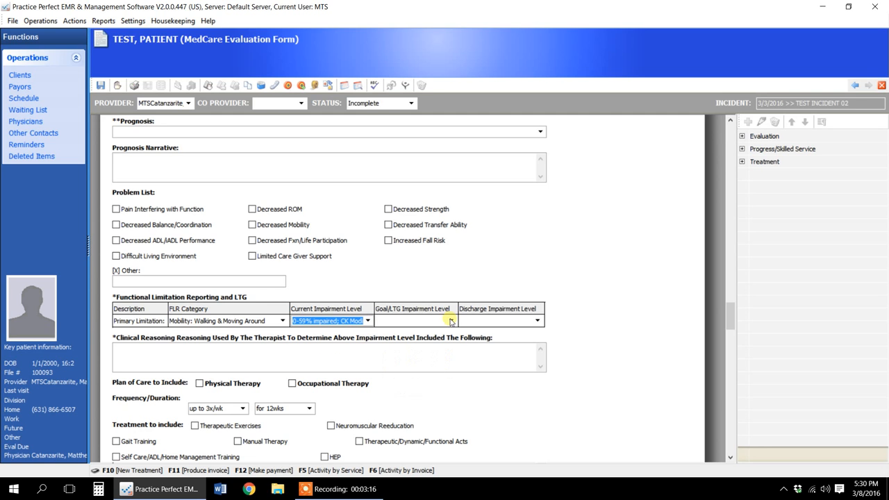
# - Set the primary limitation's Goal/LTG impairment level to 1-19% impaired; CI Modifier and its discharge impairment level to Not Applicable
pyautogui.click(450, 321)
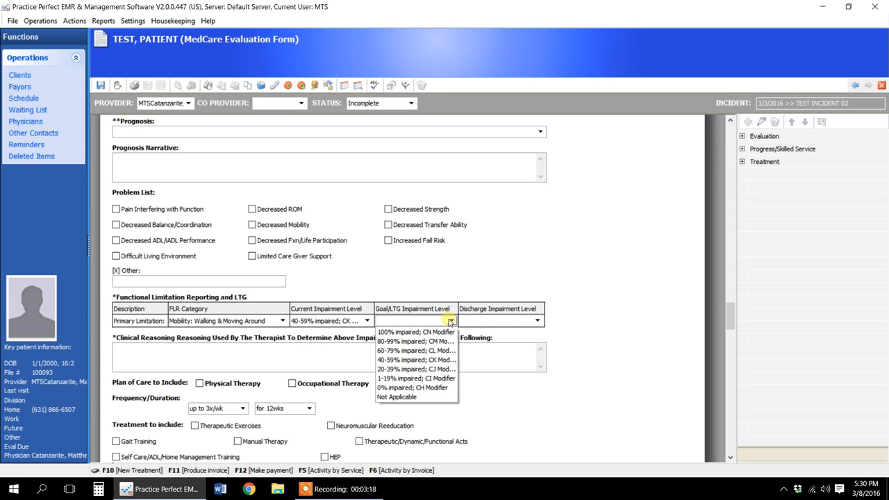
pyautogui.click(417, 378)
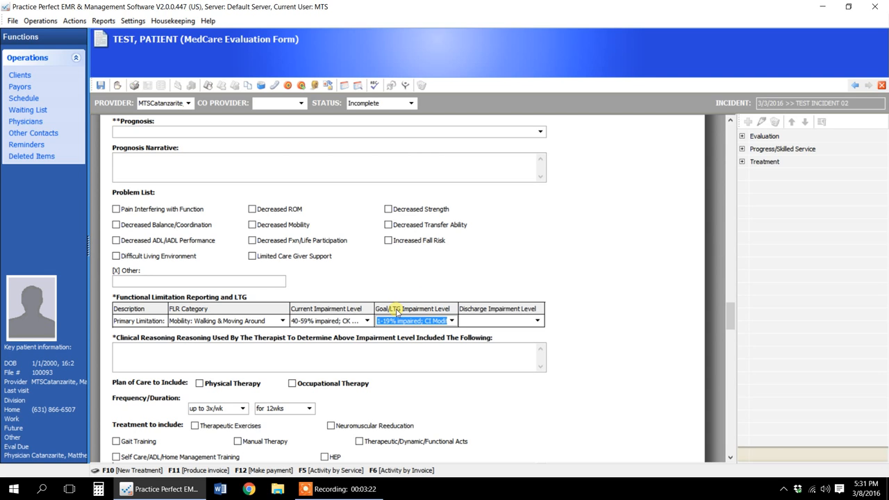
pyautogui.click(538, 321)
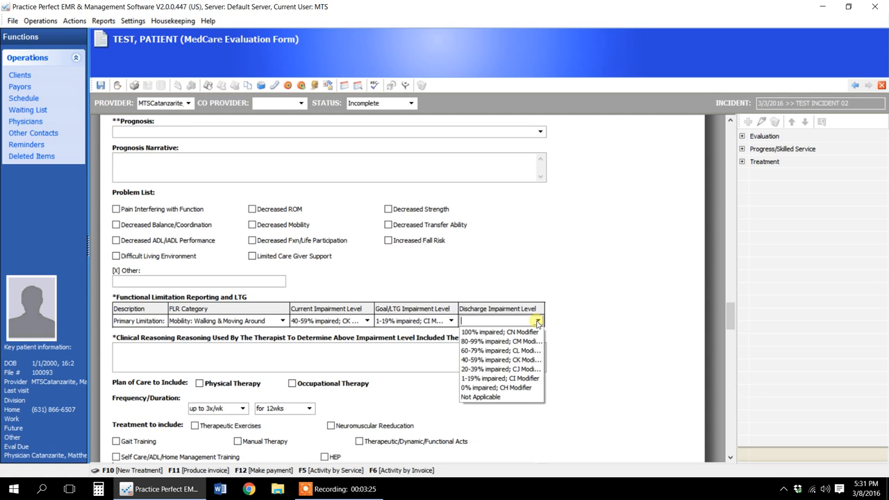
pyautogui.click(498, 397)
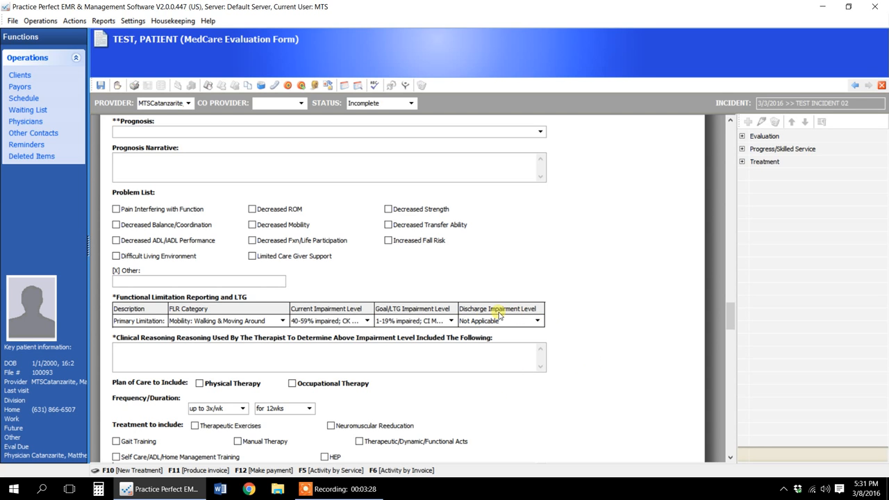
# - Enter "Tinetti gait and balance assessment; 10" as the clinical reasoning and include Physical Therapy in the plan of care
pyautogui.click(202, 360)
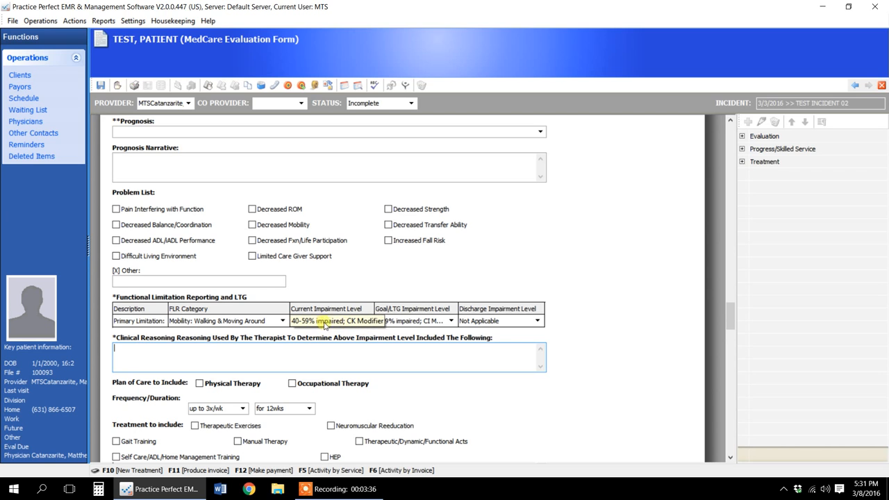
pyautogui.write('T')
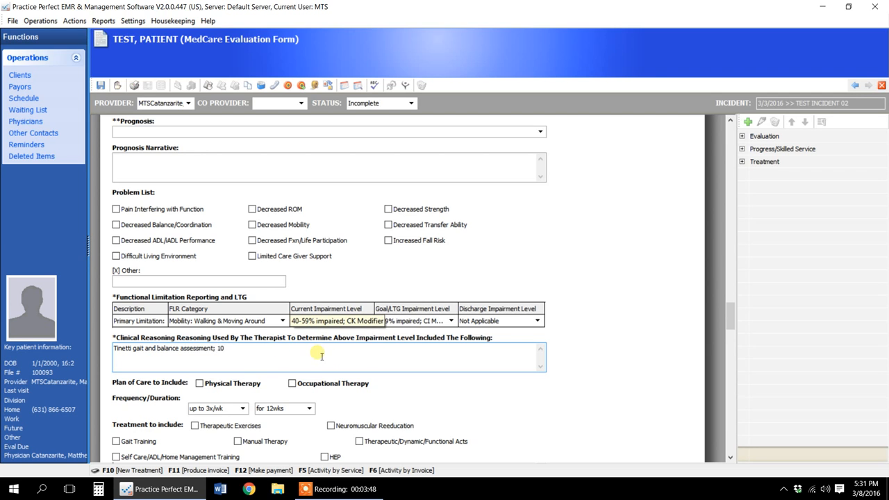
pyautogui.click(201, 385)
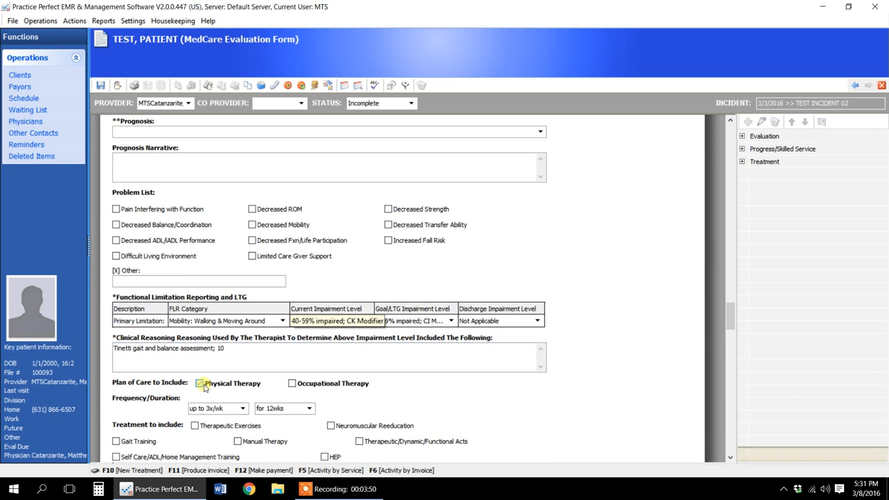
# - Include Manual Therapy and Therapeutic Exercises in the plan of care's treatments
pyautogui.scroll(-1, 204, 388)
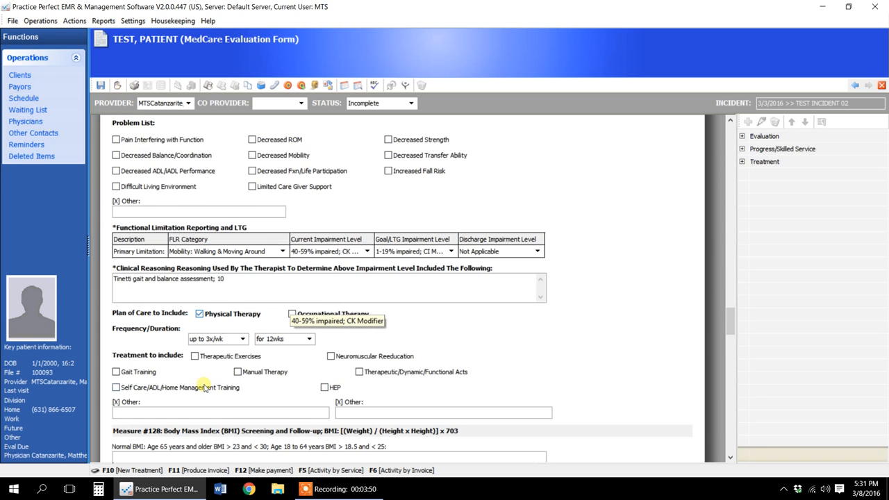
pyautogui.click(238, 371)
pyautogui.click(195, 356)
pyautogui.scroll(-1, 196, 361)
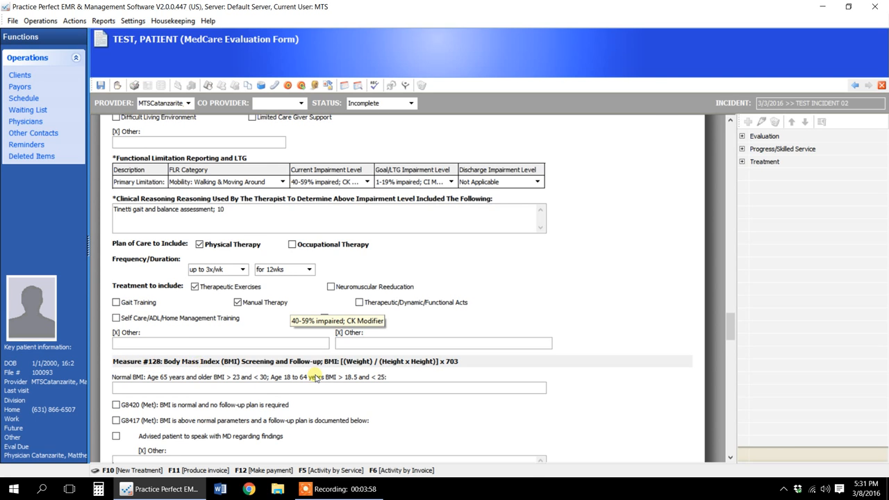
pyautogui.scroll(-1, 315, 375)
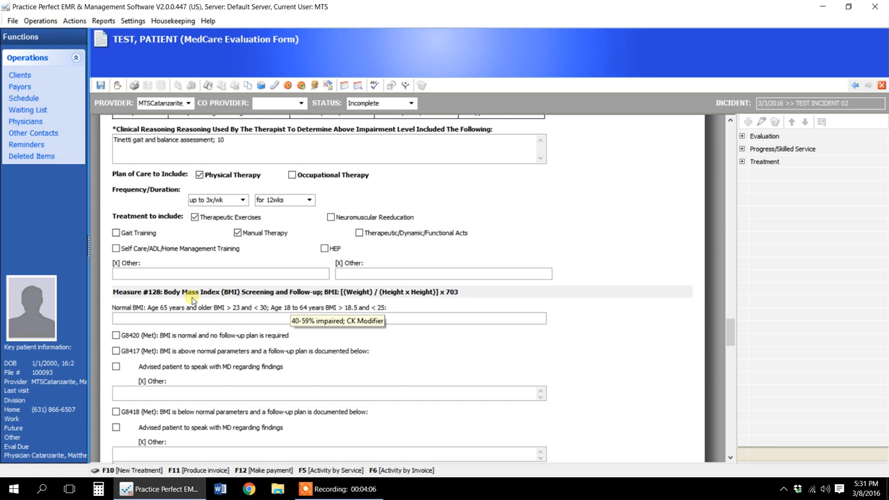
# - Enter a BMI of 25 under Measure #128 and mark G8417, BMI above normal parameters with a documented follow-up plan
pyautogui.click(238, 317)
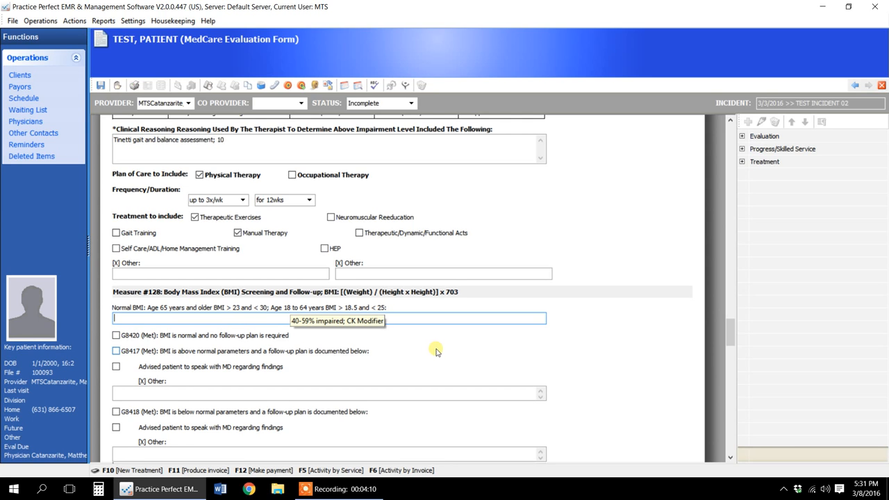
pyautogui.write('25')
pyautogui.scroll(2, 191, 387)
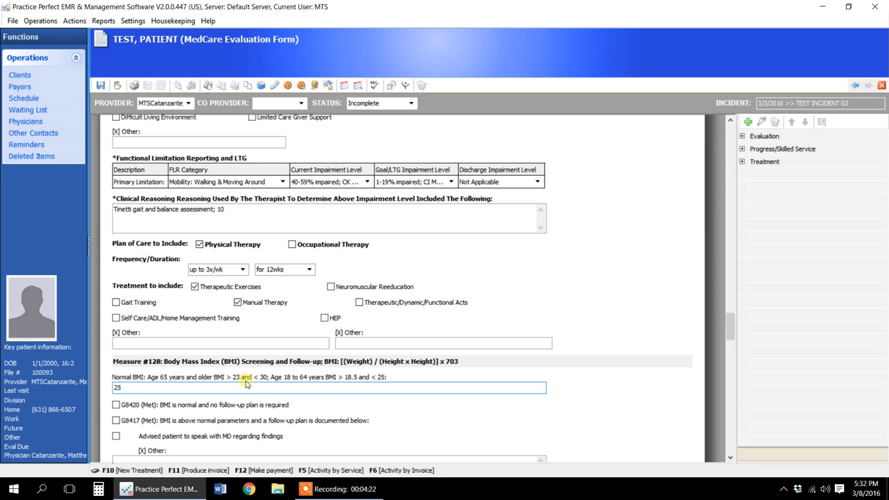
pyautogui.click(116, 405)
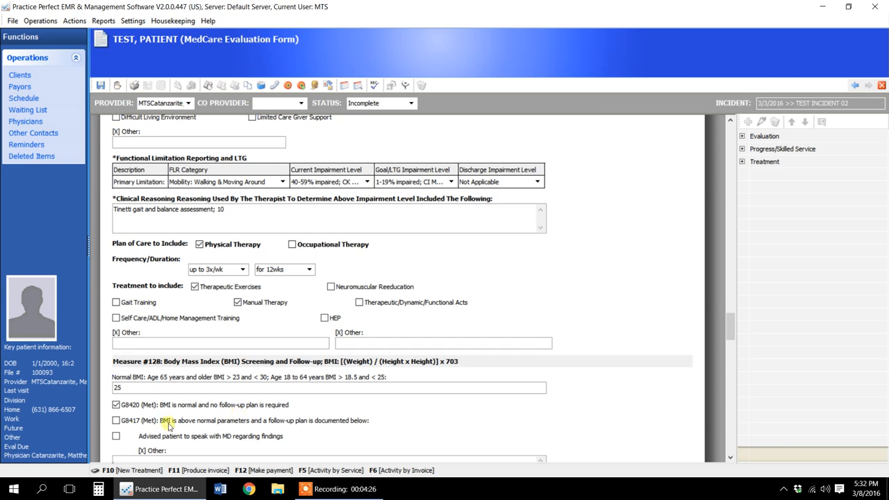
pyautogui.scroll(-2, 166, 425)
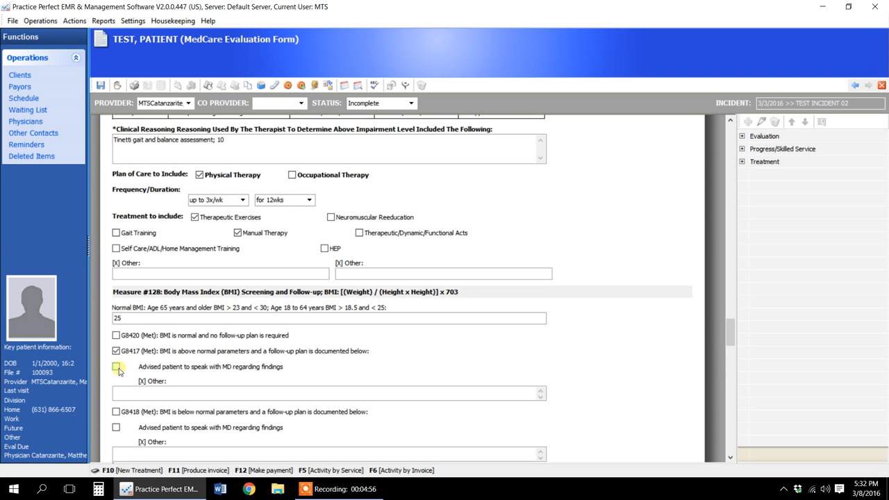
pyautogui.click(160, 397)
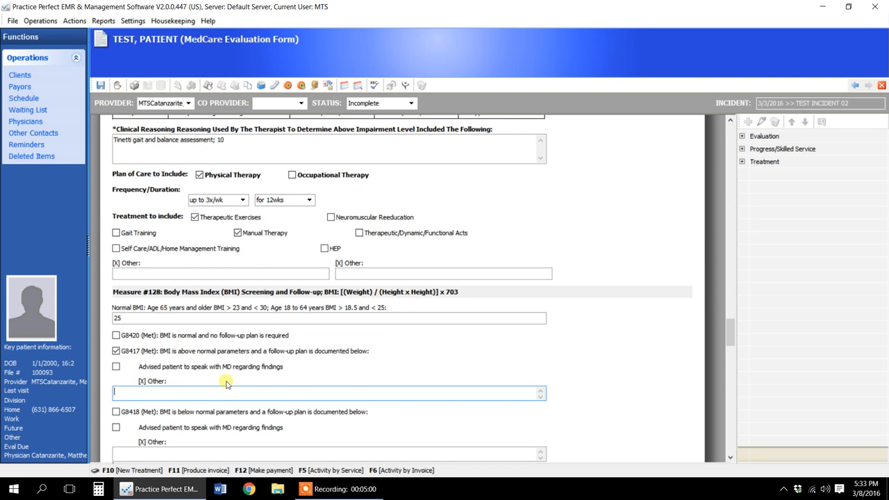
# - Mark G8542 (FOA (-) for functional deficiencies, no care plan required) under Measure #182: Functional Outcome Assessment
pyautogui.scroll(-2, 229, 378)
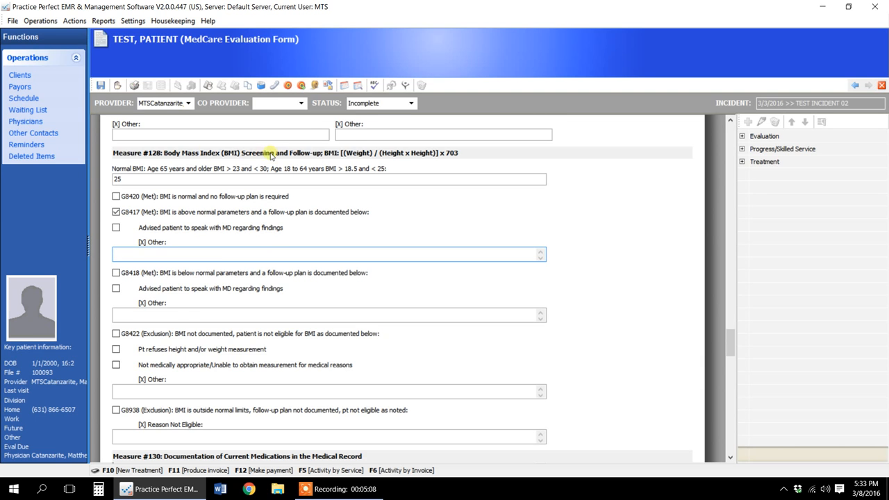
pyautogui.scroll(-2, 184, 302)
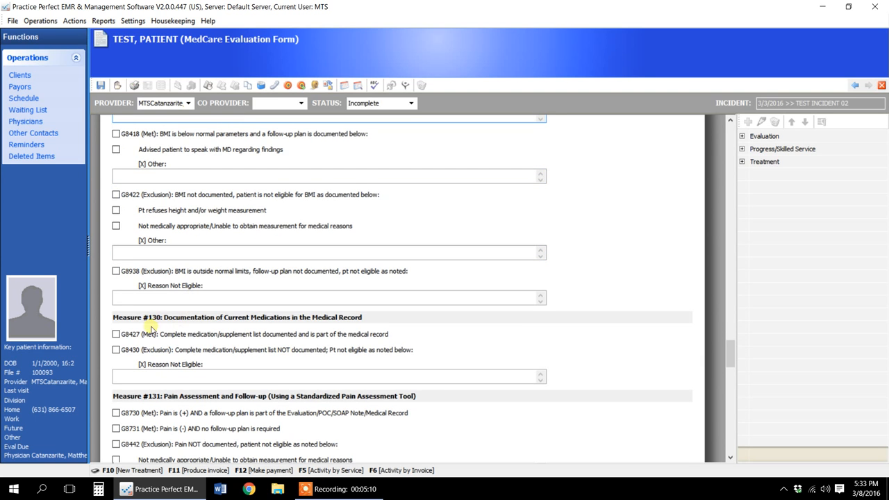
pyautogui.scroll(-1, 217, 340)
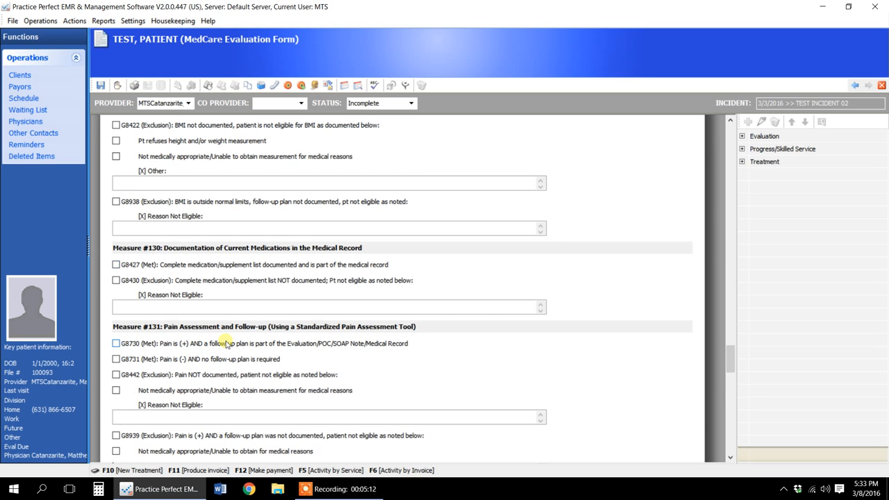
pyautogui.scroll(-2, 233, 348)
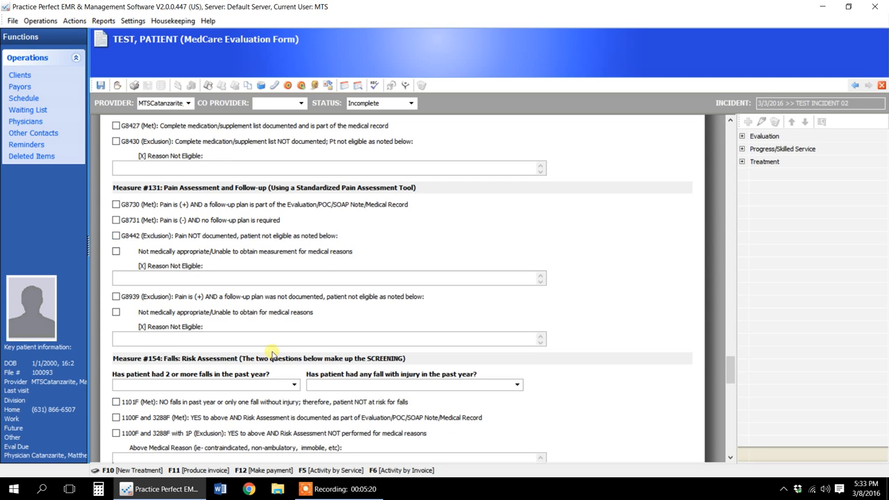
pyautogui.scroll(-3, 346, 428)
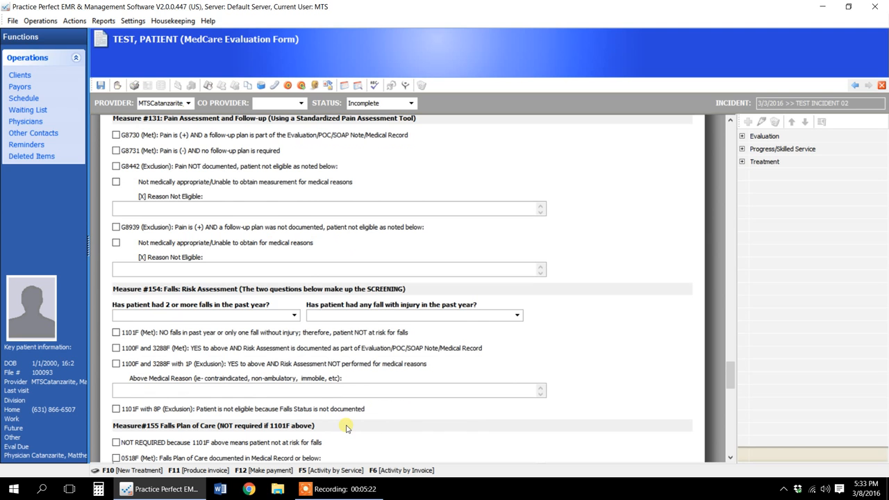
pyautogui.scroll(-9, 457, 421)
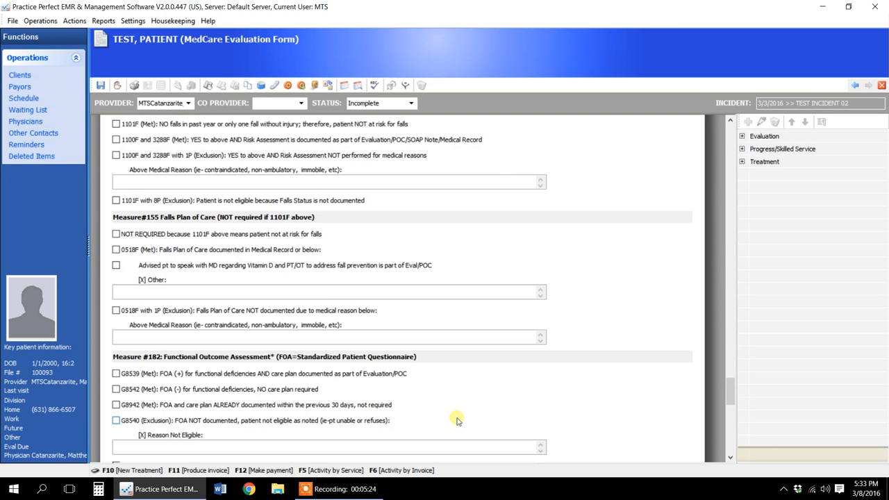
pyautogui.click(434, 391)
pyautogui.scroll(-6, 434, 392)
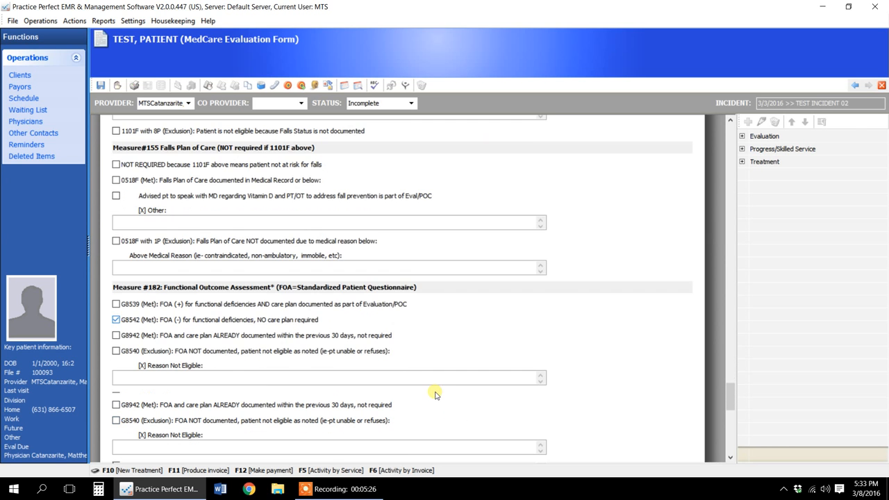
# - Review the OT-only measures for depression screening, elder maltreatment and tobacco use, and return to the plan of care section
pyautogui.scroll(-9, 435, 394)
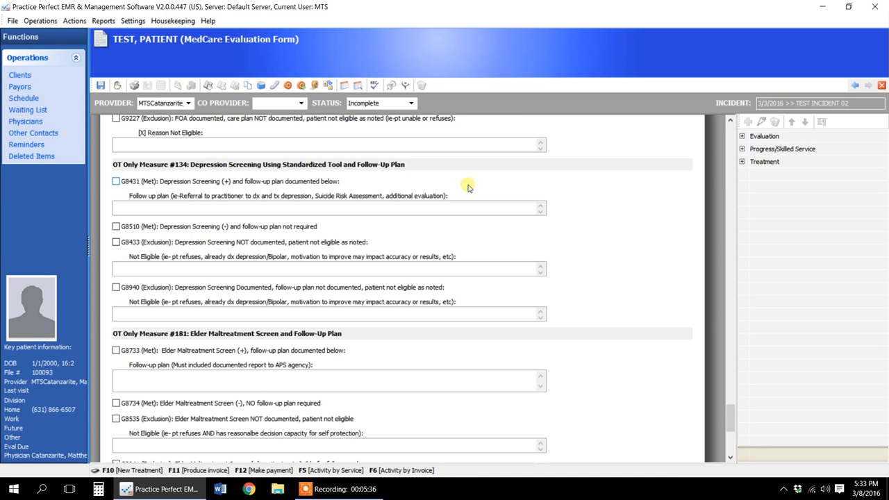
pyautogui.scroll(-4, 386, 301)
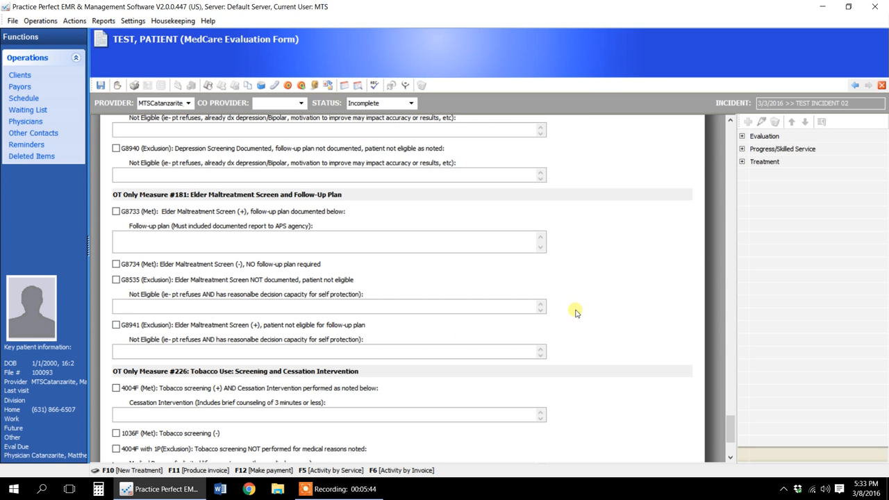
pyautogui.scroll(15, 595, 314)
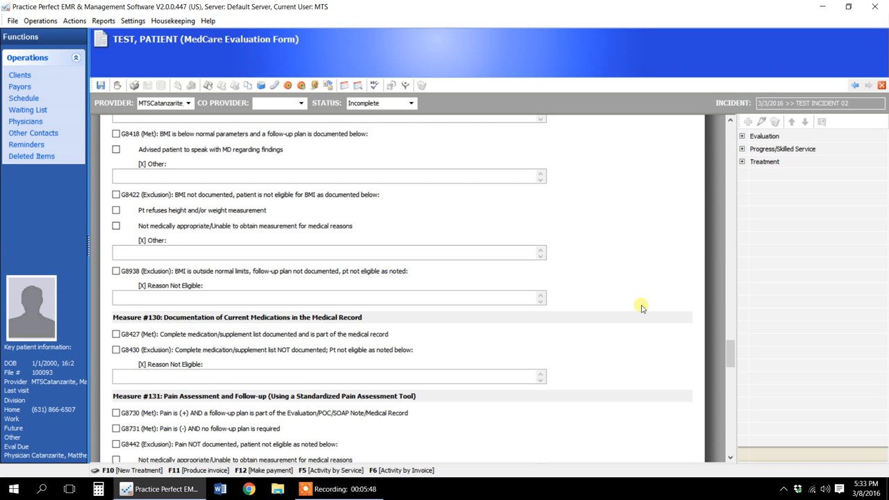
pyautogui.scroll(10, 646, 270)
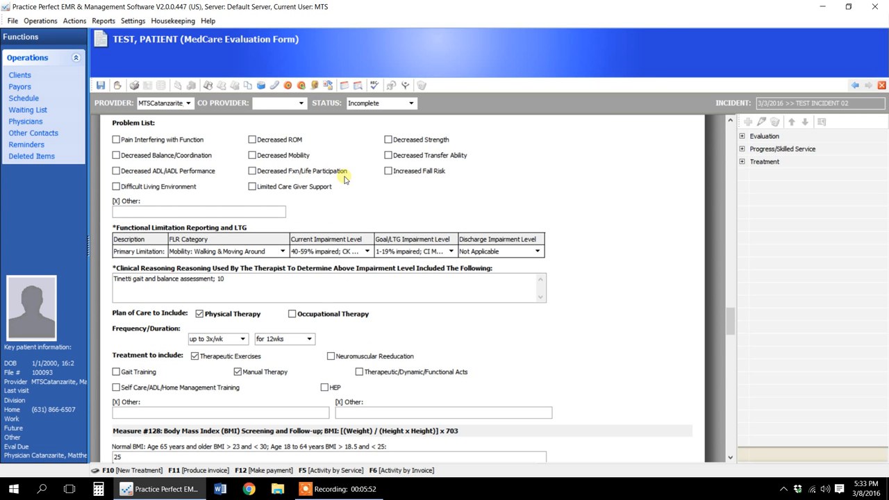
# - Add an incident goal with code Balance/Gait 02 for decreasing fall risk as measured by the Tinetti Balance & Gait Assessment
pyautogui.click(301, 85)
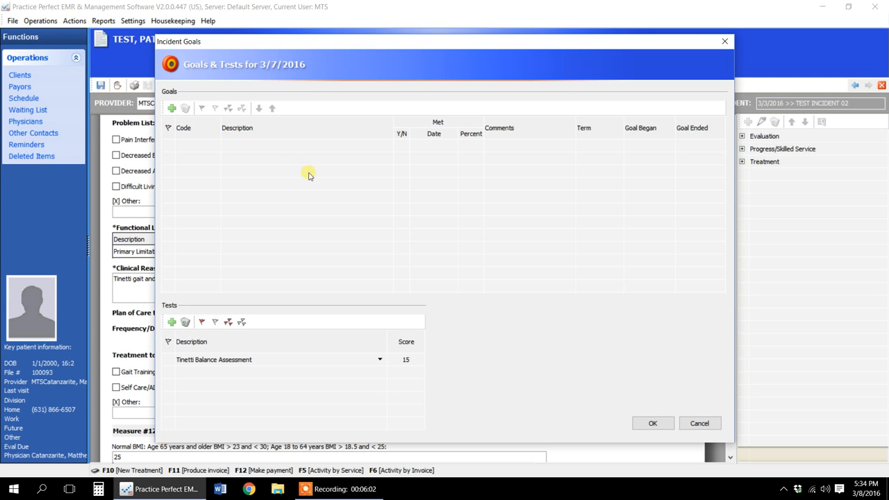
pyautogui.click(172, 109)
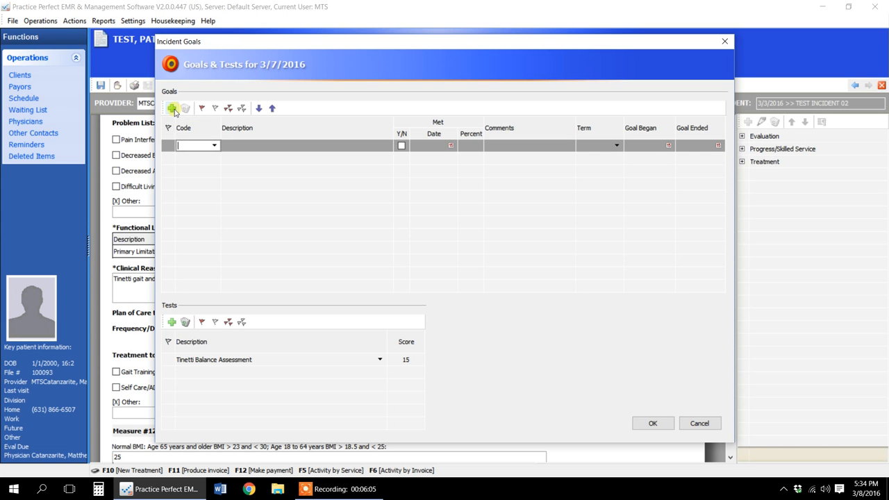
pyautogui.click(216, 145)
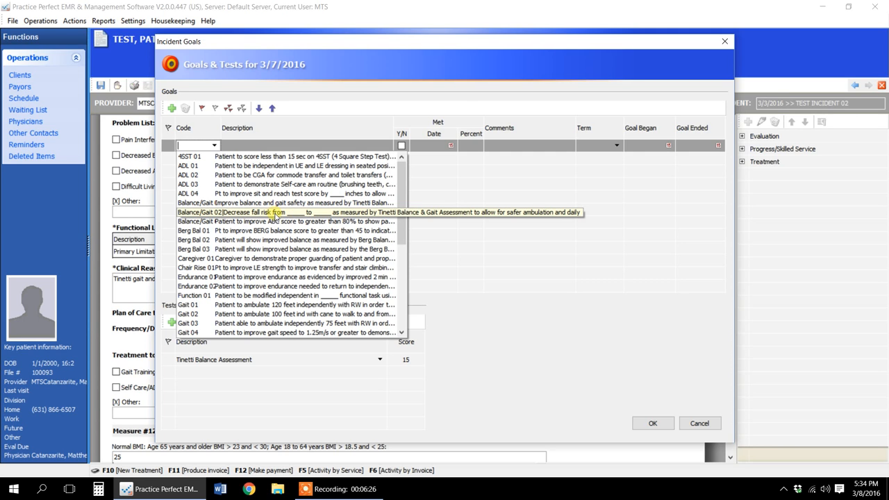
pyautogui.click(277, 211)
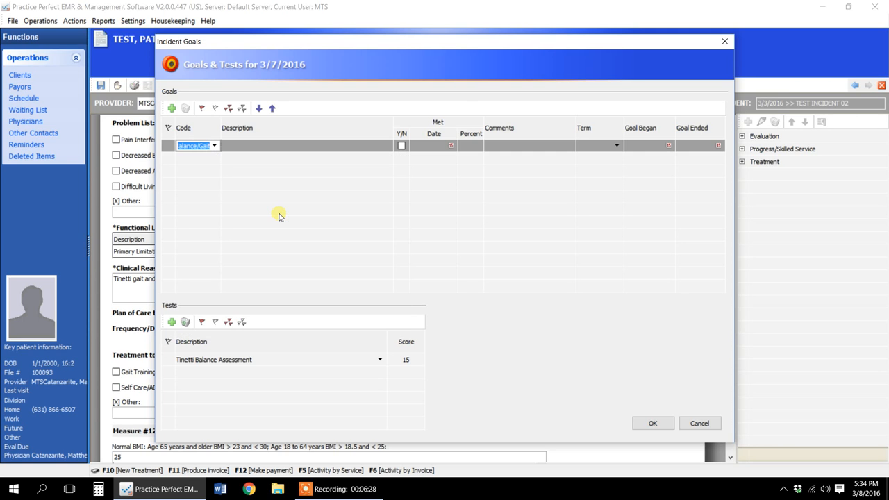
pyautogui.click(244, 149)
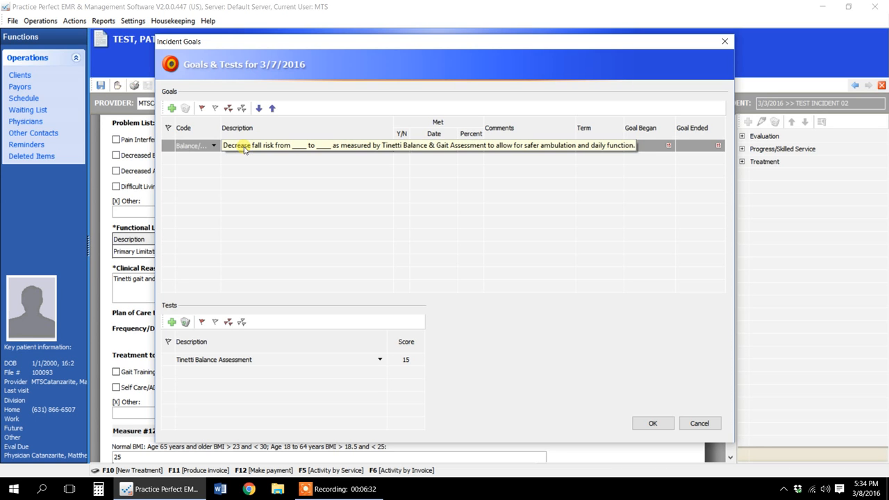
# - Fill in the blanks of the fall risk goal's description so it reads from 10 to 15
pyautogui.click(306, 149)
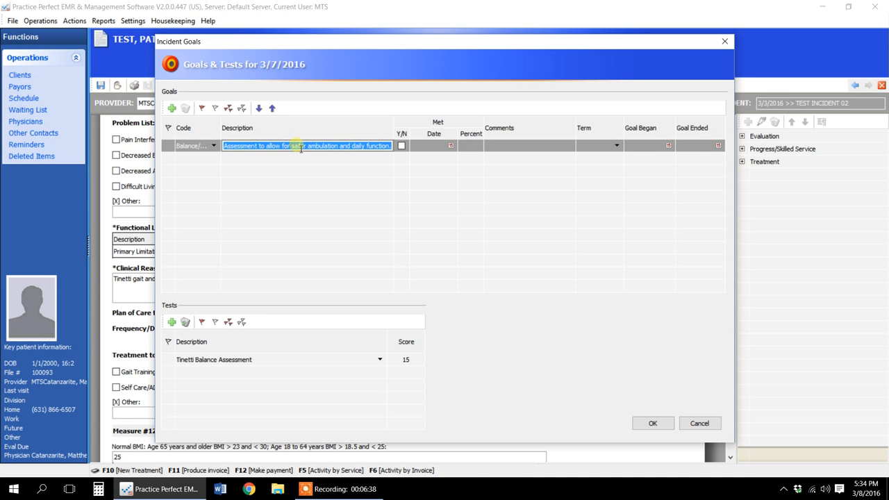
pyautogui.click(306, 148)
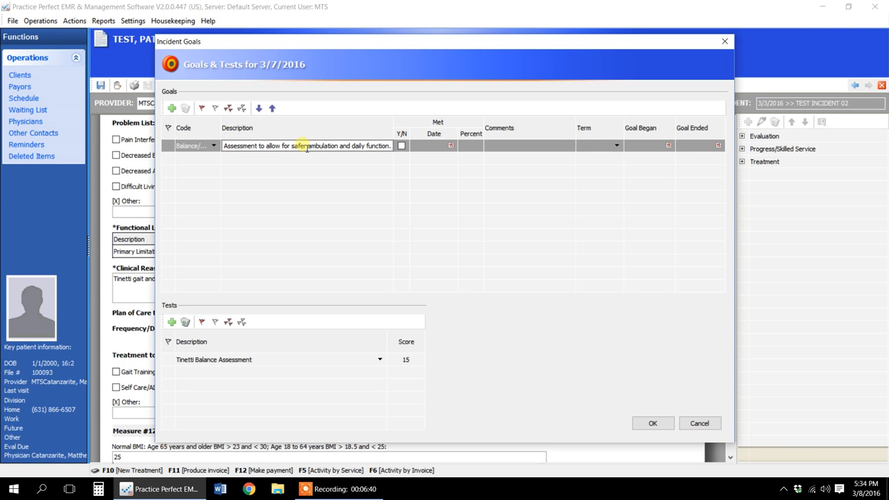
pyautogui.press('Left')
pyautogui.press('Left')
pyautogui.press('Left')
pyautogui.press('Left')
pyautogui.press('Left')
pyautogui.press('Left')
pyautogui.press('Left')
pyautogui.press('Left')
pyautogui.press('Left')
pyautogui.press('Left')
pyautogui.press('Left')
pyautogui.press('Left')
pyautogui.press('Left')
pyautogui.press('Left')
pyautogui.press('Left')
pyautogui.press('Left')
pyautogui.press('Left')
pyautogui.press('Left')
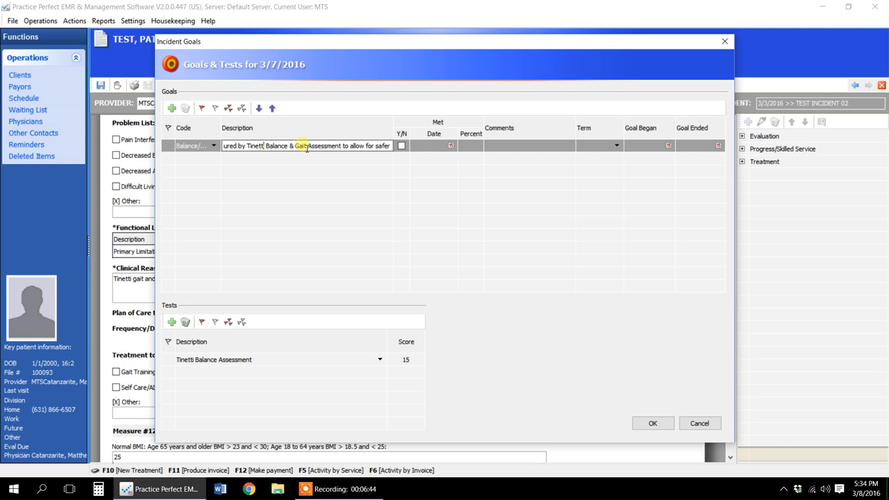
pyautogui.press('Left')
pyautogui.press('Left')
pyautogui.press('Left')
pyautogui.press('Left')
pyautogui.press('Left')
pyautogui.press('Left')
pyautogui.press('Left')
pyautogui.press('Left')
pyautogui.press('Left')
pyautogui.press('Left')
pyautogui.press('Left')
pyautogui.press('Left')
pyautogui.press('Left')
pyautogui.press('Left')
pyautogui.press('Left')
pyautogui.press('Left')
pyautogui.press('Left')
pyautogui.press('Left')
pyautogui.press('Left')
pyautogui.press('Left')
pyautogui.press('Left')
pyautogui.press('Left')
pyautogui.press('Left')
pyautogui.press('Left')
pyautogui.press('Left')
pyautogui.press('Left')
pyautogui.press('Left')
pyautogui.press('Left')
pyautogui.press('Left')
pyautogui.press('Left')
pyautogui.press('Left')
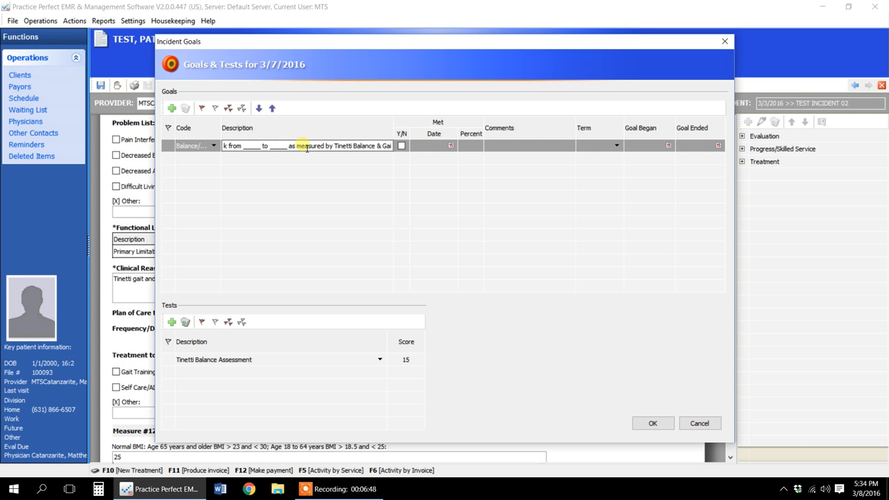
pyautogui.write('0')
pyautogui.click(275, 147)
pyautogui.write('15')
pyautogui.click(298, 172)
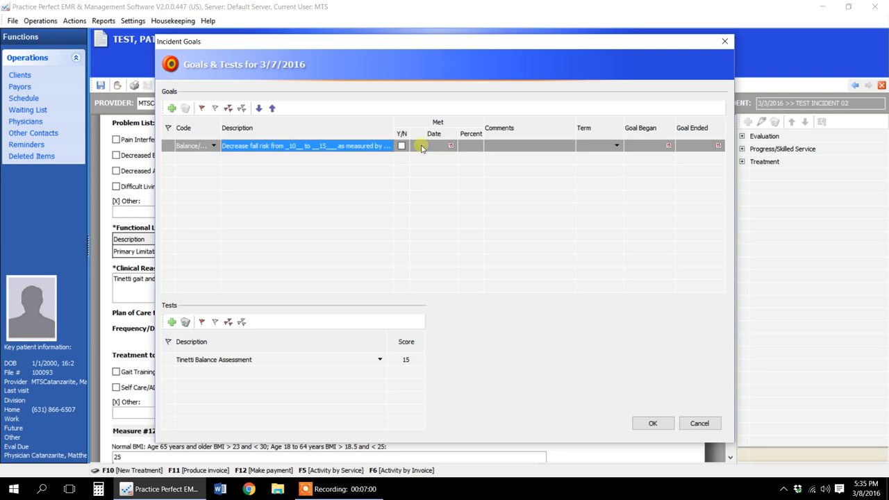
# - Make the fall risk goal Long Term with a goal began date of 3/7/16
pyautogui.click(587, 149)
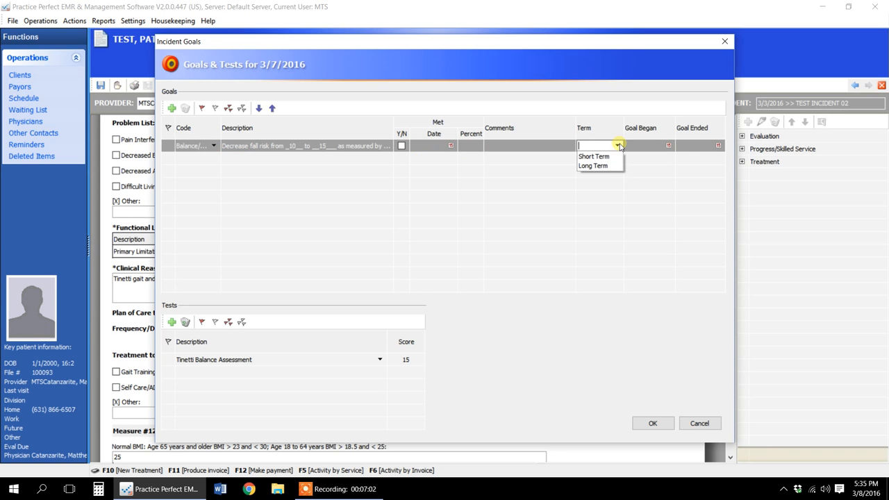
pyautogui.click(602, 167)
pyautogui.click(647, 149)
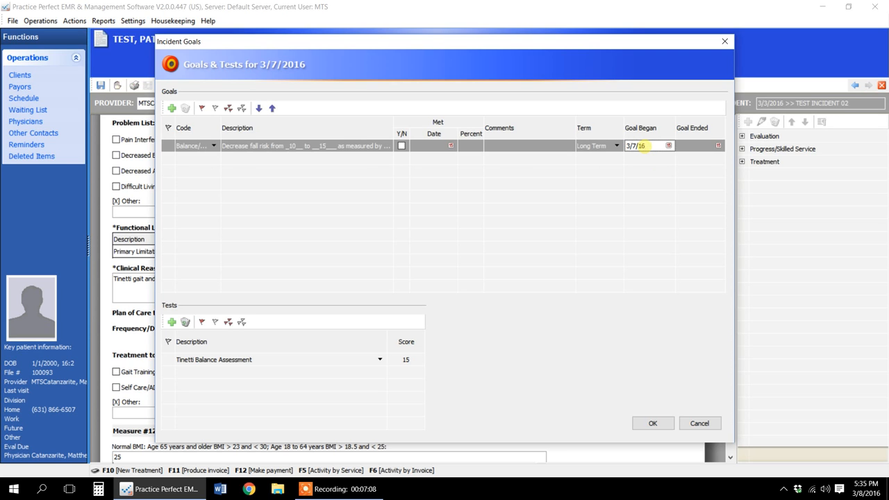
pyautogui.press('Return')
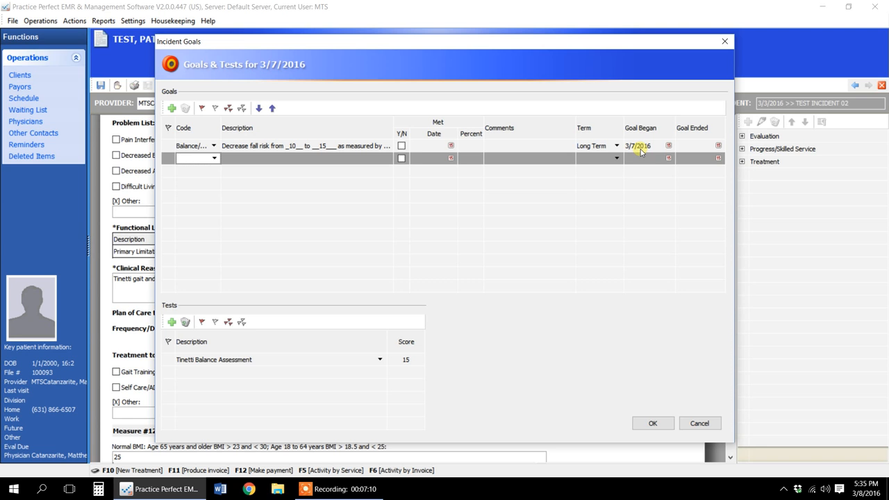
# - Add a second goal with code ADL 02, for the patient to be CGA for commode and toilet transfers
pyautogui.click(213, 157)
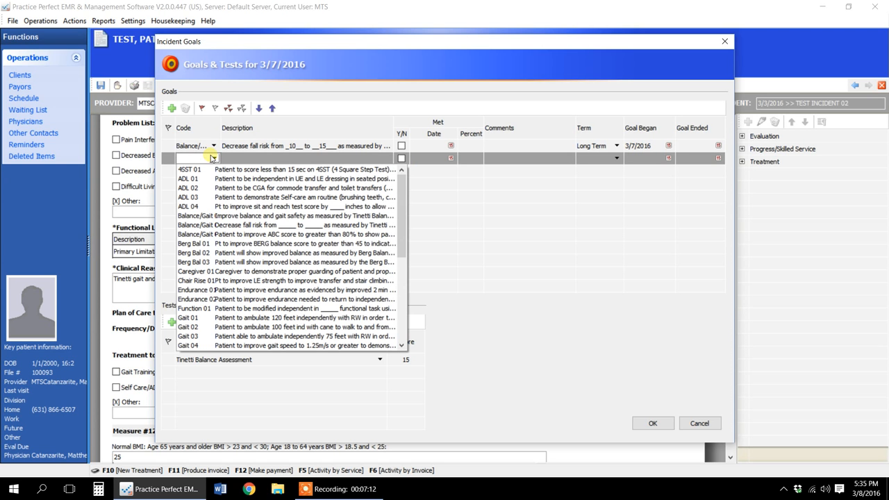
pyautogui.click(244, 191)
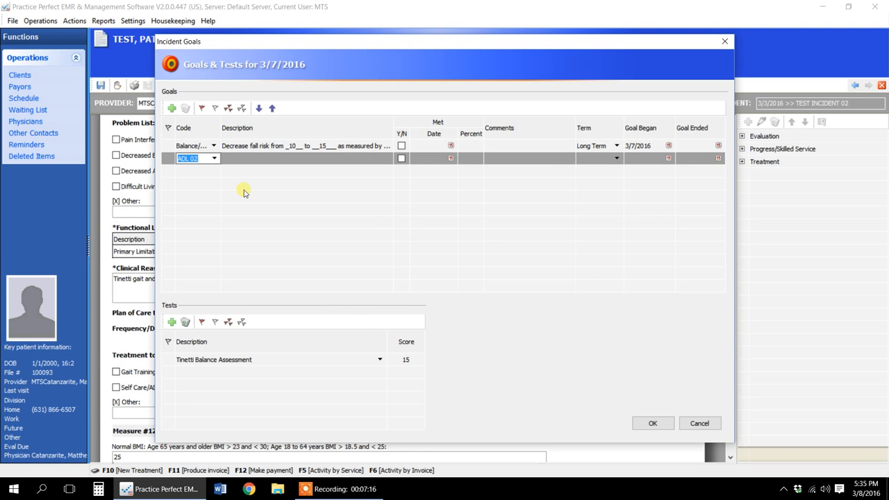
pyautogui.click(337, 160)
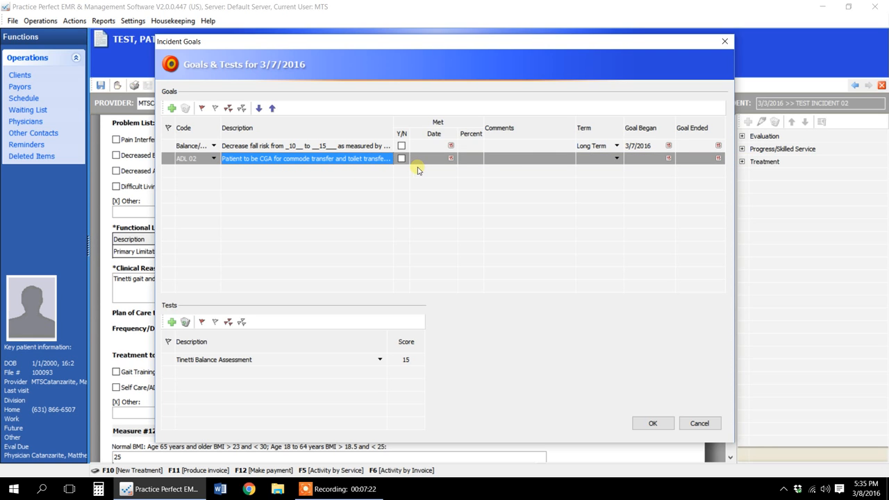
# - Set the ADL 02 goal's term to Long Term and its goal began date to 3/7/16
pyautogui.click(612, 158)
pyautogui.click(616, 158)
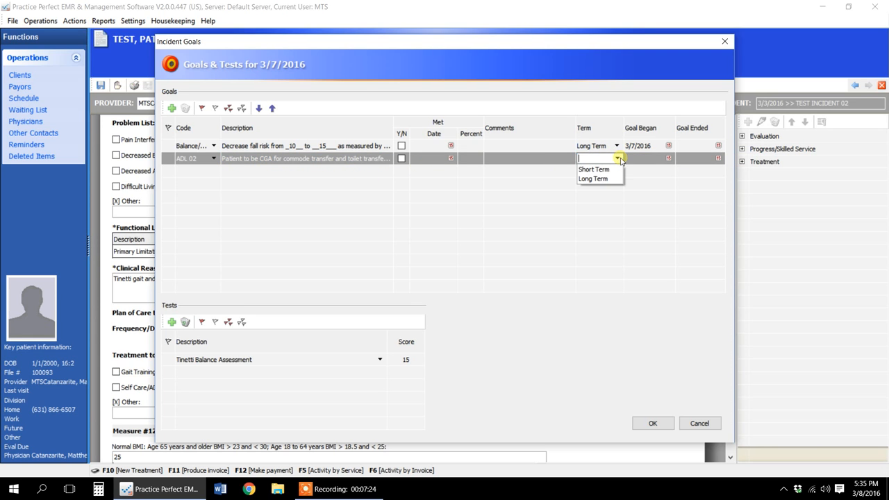
pyautogui.click(607, 179)
pyautogui.click(658, 161)
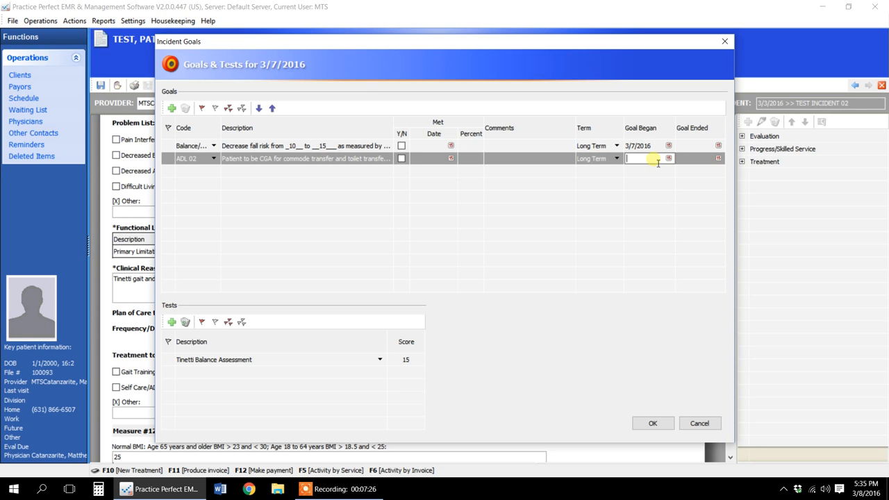
pyautogui.write('3/7/16')
pyautogui.press('Return')
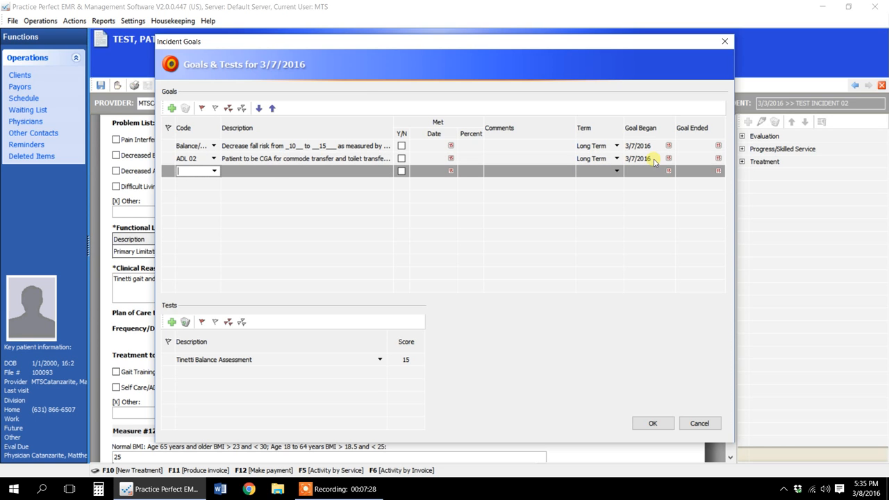
# - Add a third goal described as "type my goal here", with a Long Term term and a goal began date of 3/7/2016
pyautogui.click(214, 172)
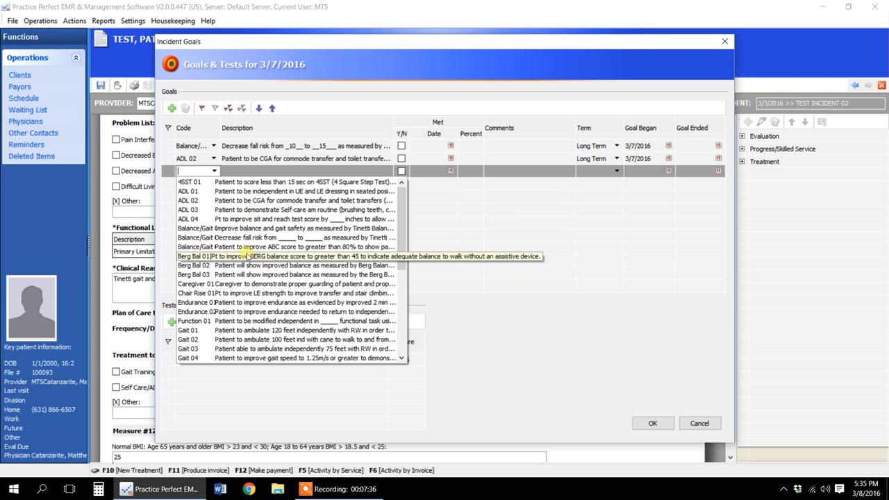
pyautogui.click(236, 172)
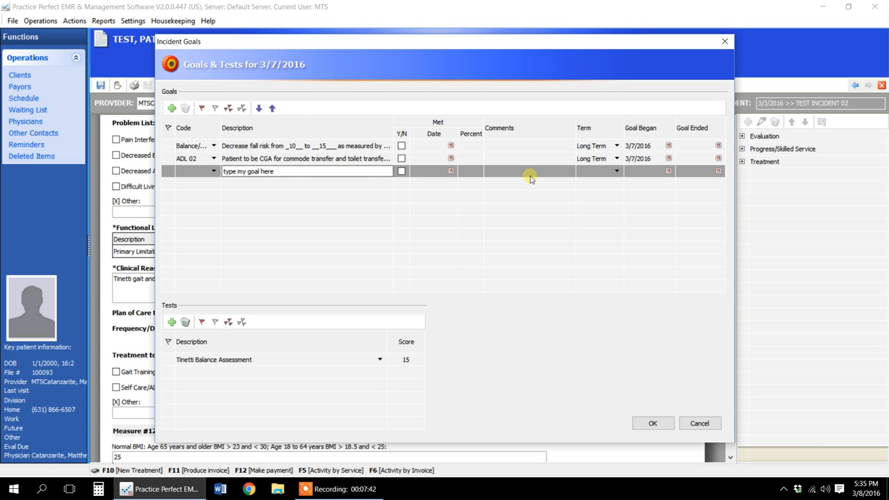
pyautogui.click(616, 171)
pyautogui.click(593, 190)
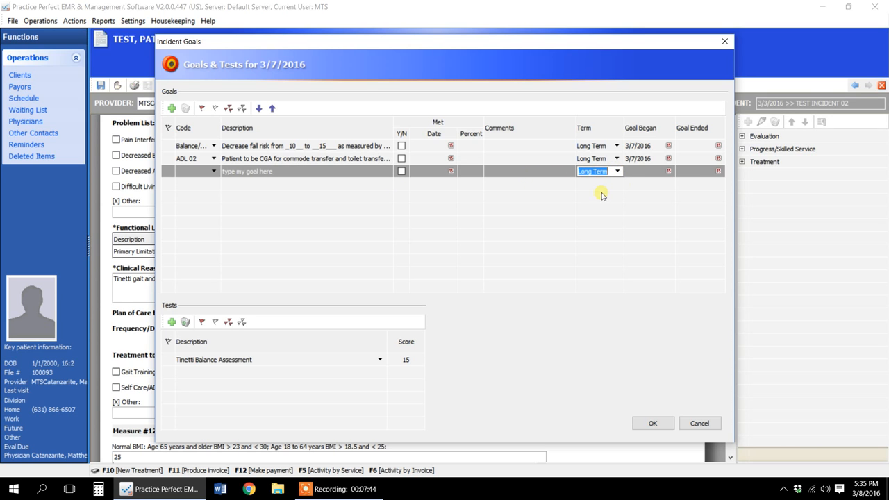
pyautogui.click(657, 173)
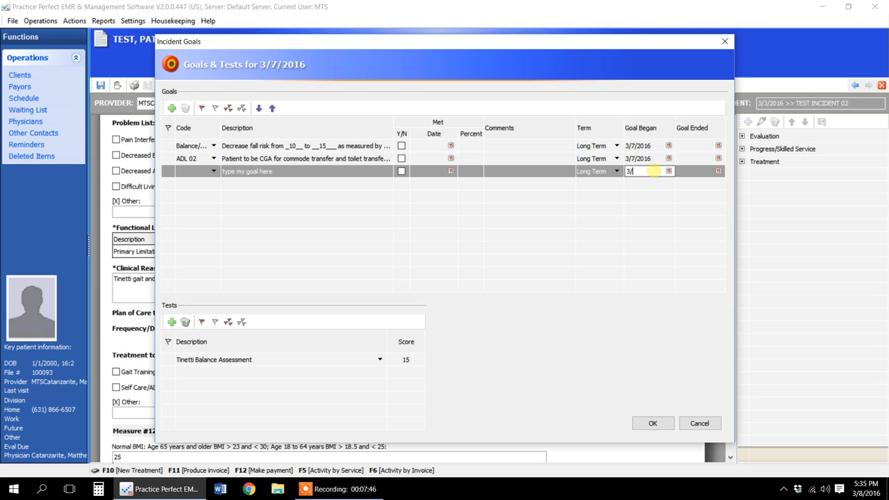
pyautogui.press('Return')
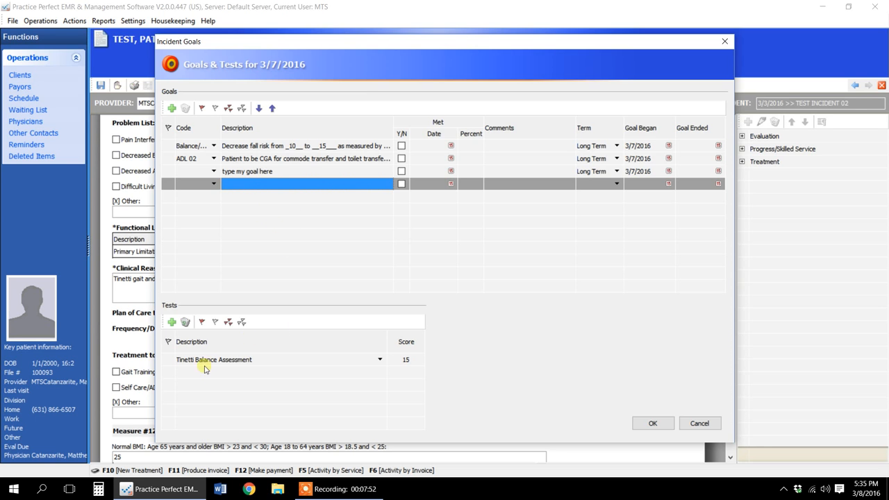
pyautogui.click(240, 360)
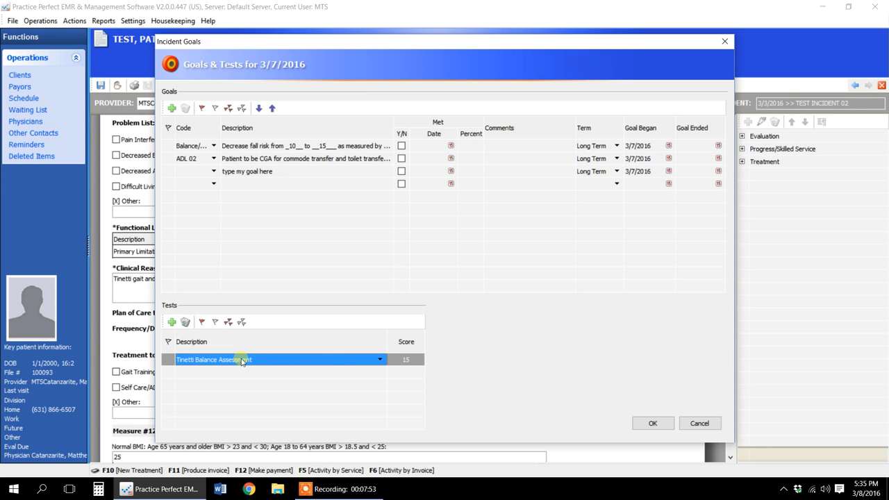
pyautogui.click(381, 359)
pyautogui.click(380, 360)
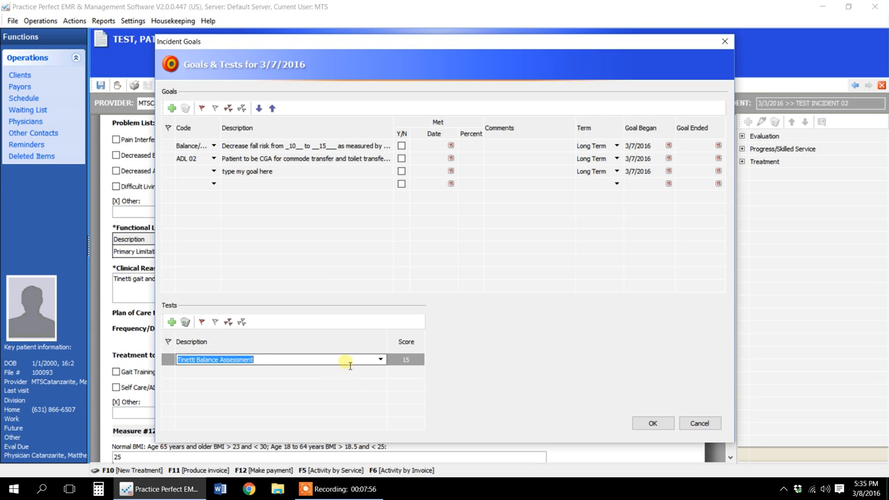
pyautogui.click(407, 361)
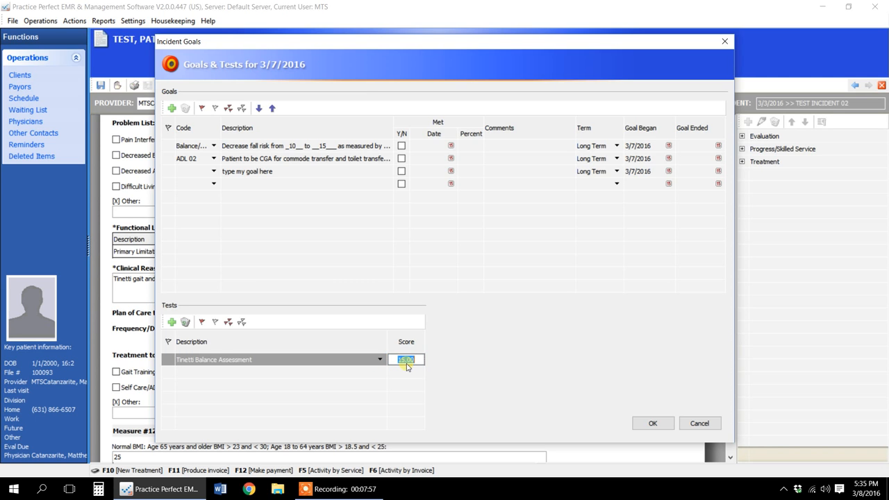
# - Add the AM-PAC Daily Activity Out-Patient test with a score of 27 and accept the incident's goals and tests
pyautogui.click(171, 322)
pyautogui.click(381, 372)
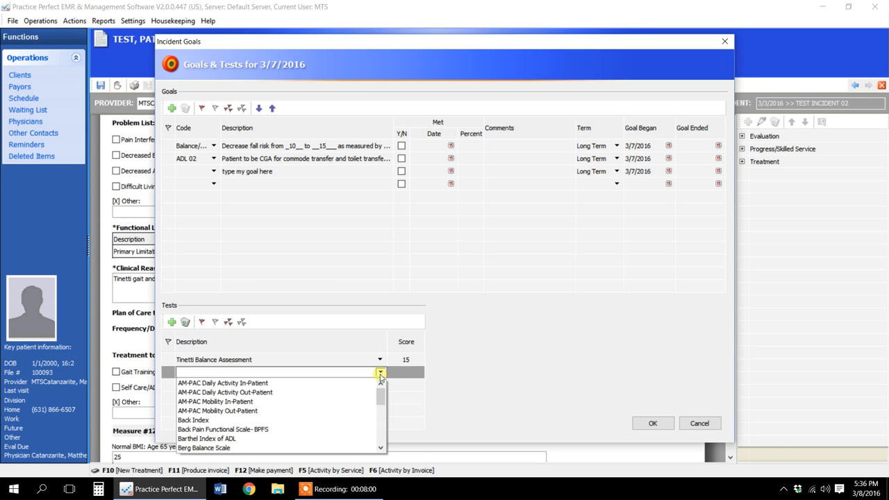
pyautogui.click(233, 393)
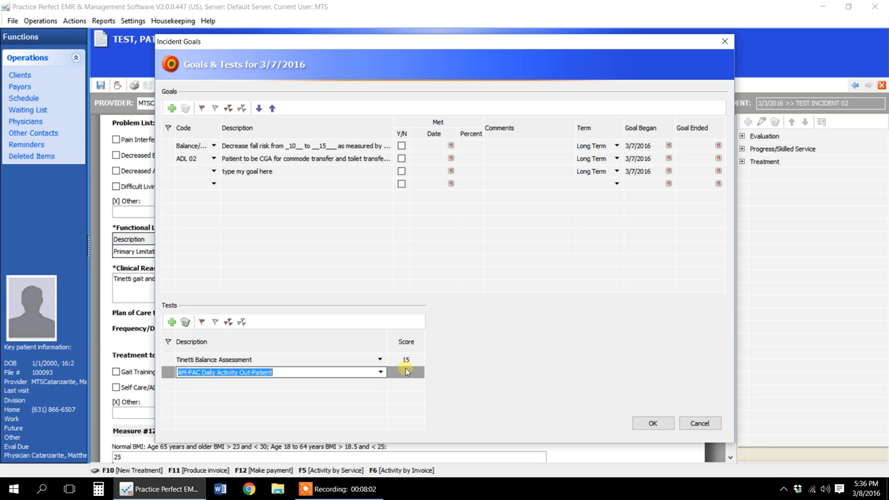
pyautogui.click(408, 372)
pyautogui.write('27')
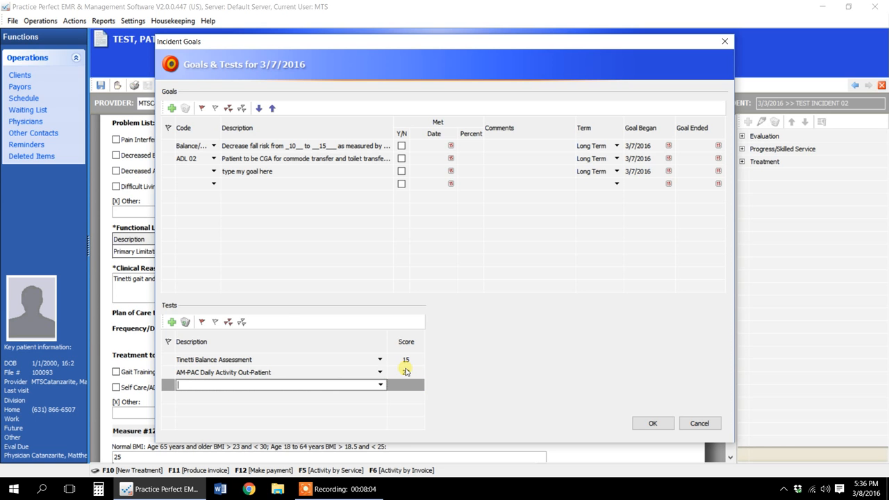
pyautogui.click(651, 421)
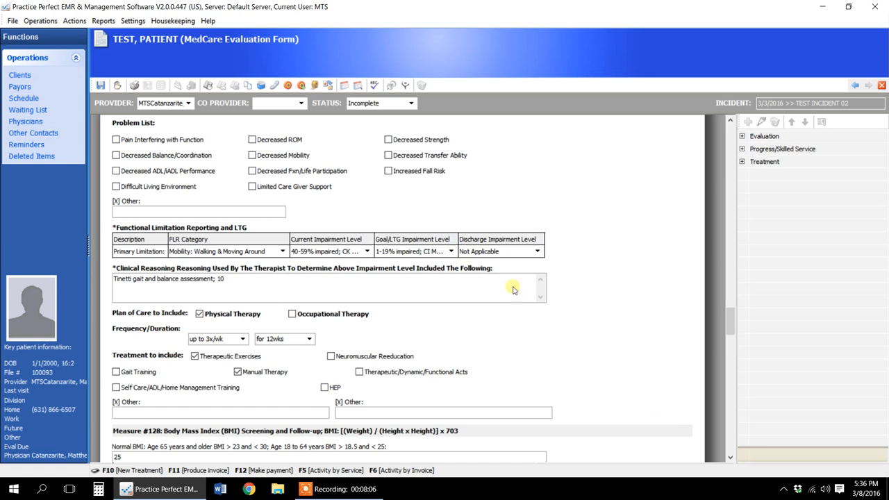
# - Reopen the 3/7/2016 MedCare Evaluation Form from the patient's document activities and check its long-term goals table
pyautogui.click(247, 86)
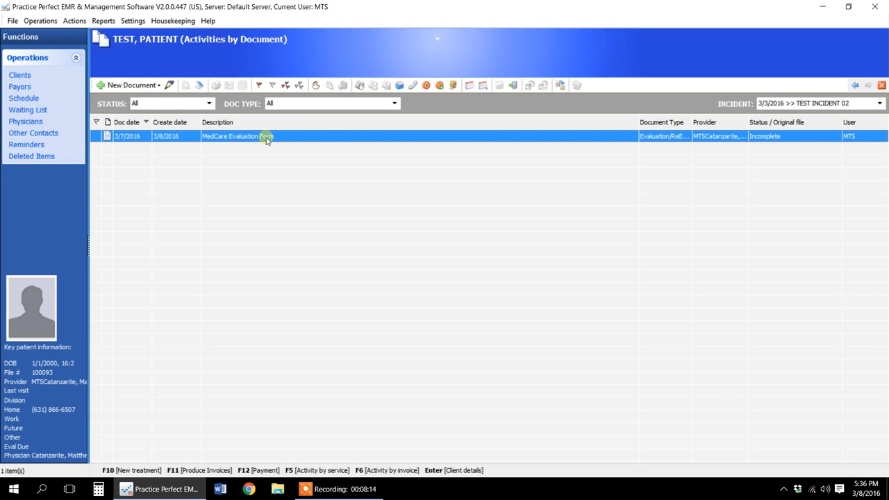
pyautogui.doubleClick(266, 139)
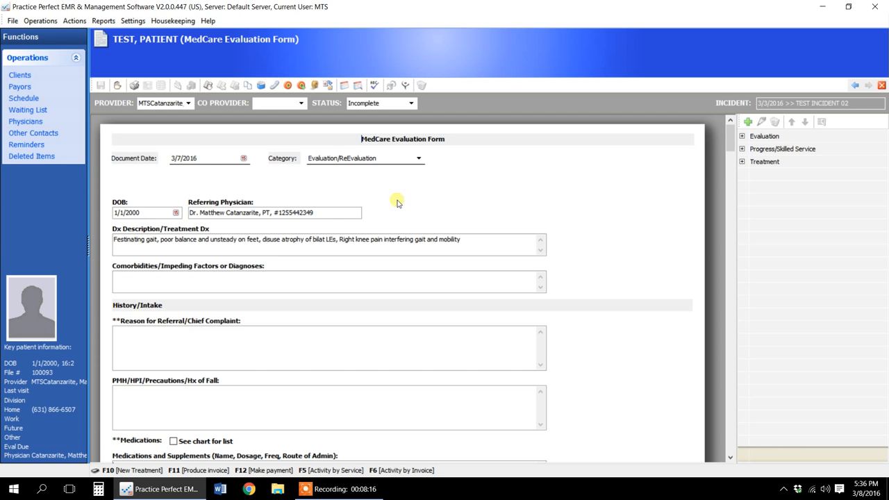
pyautogui.scroll(-15, 486, 219)
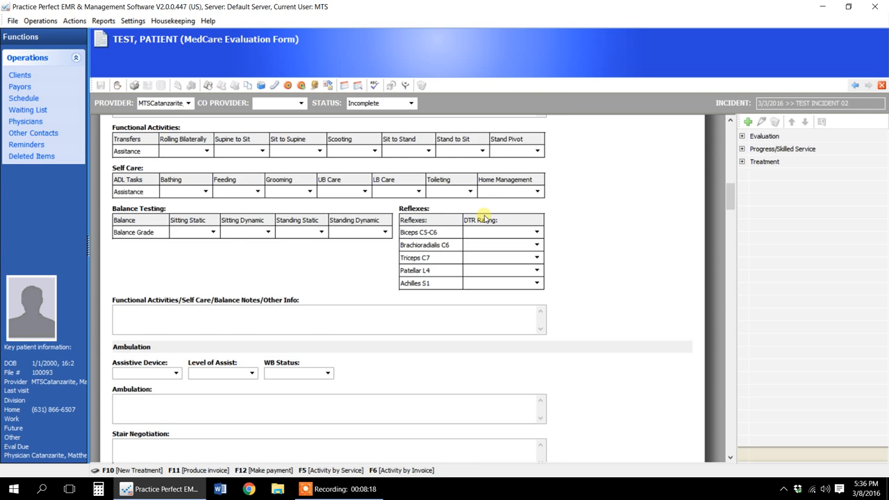
pyautogui.scroll(-15, 484, 218)
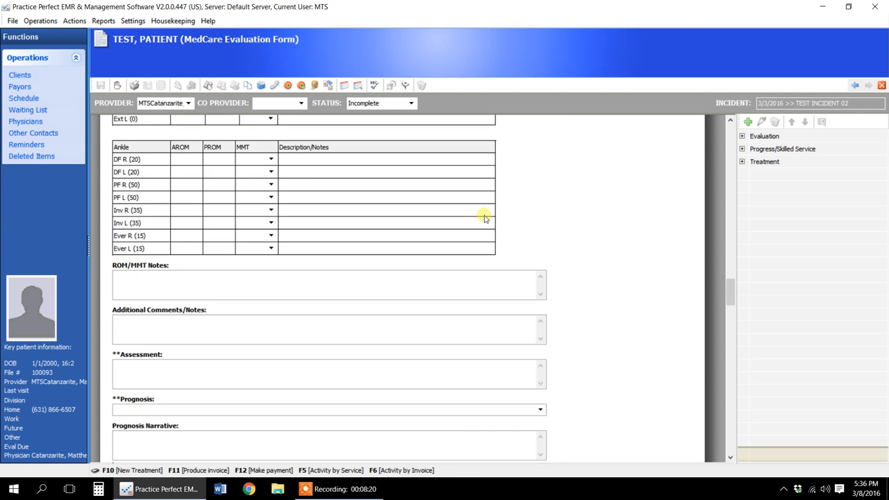
pyautogui.scroll(-2, 484, 219)
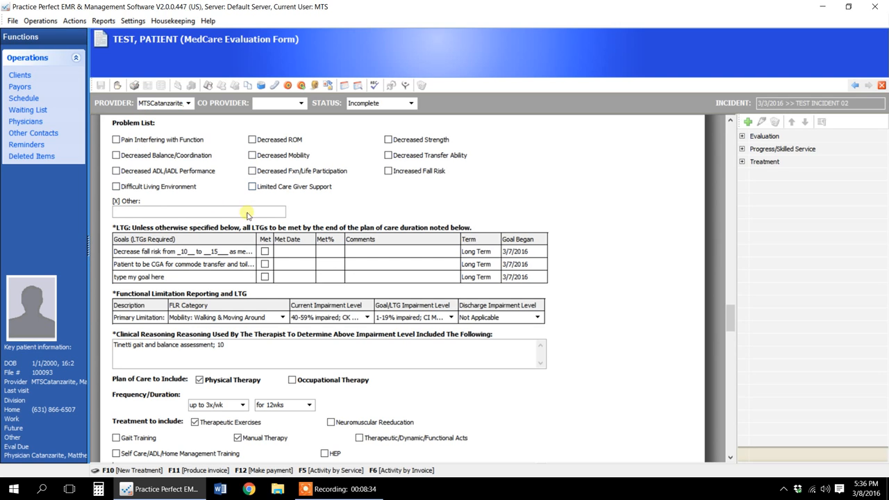
# - Preview the evaluation form's printout, review the goals, plan of care, measures and signature area on both pages, and leave without printing
pyautogui.click(134, 85)
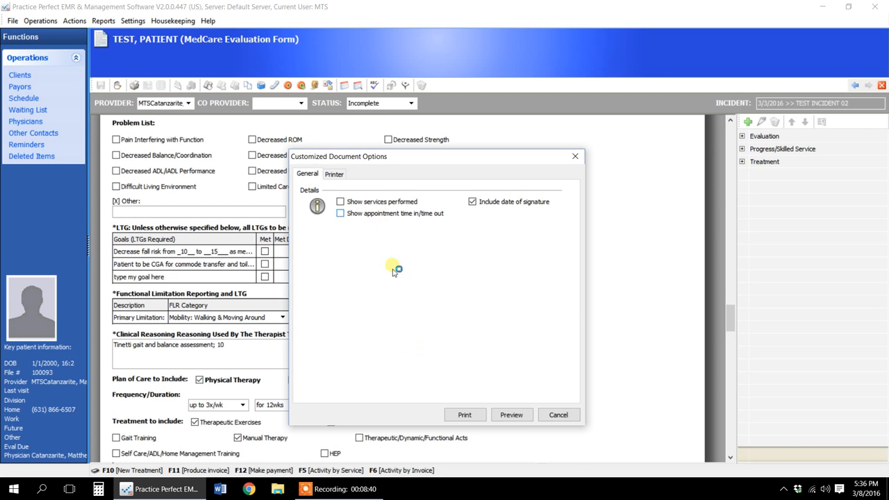
pyautogui.click(512, 414)
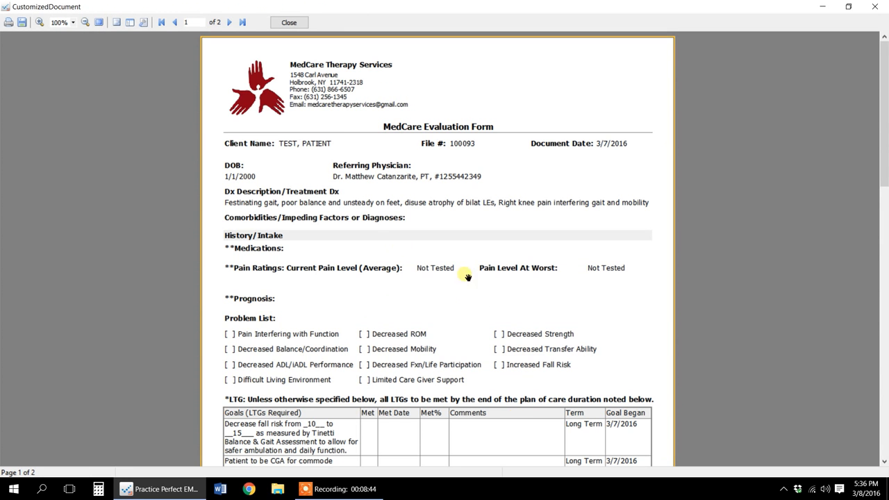
pyautogui.scroll(-9, 397, 243)
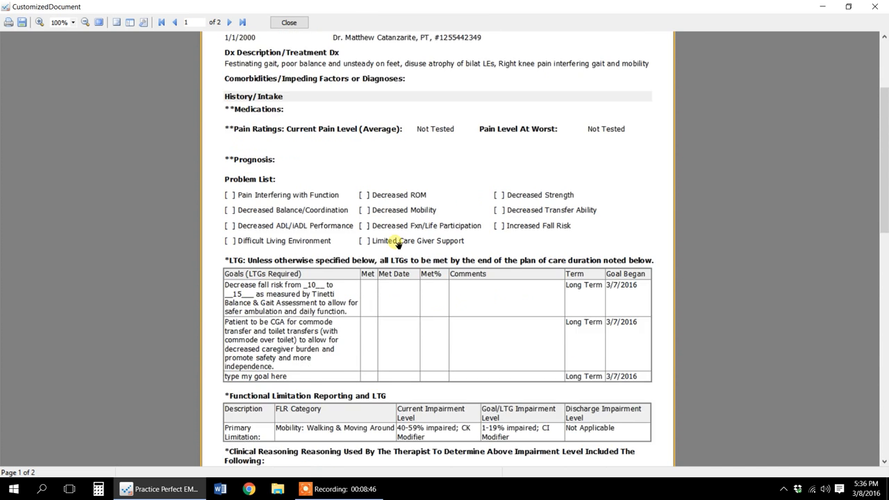
pyautogui.scroll(-12, 398, 243)
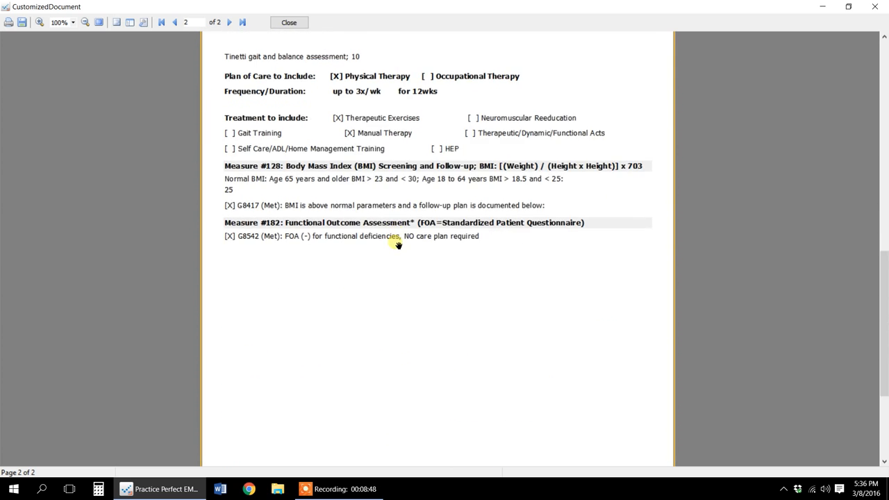
pyautogui.scroll(-2, 398, 244)
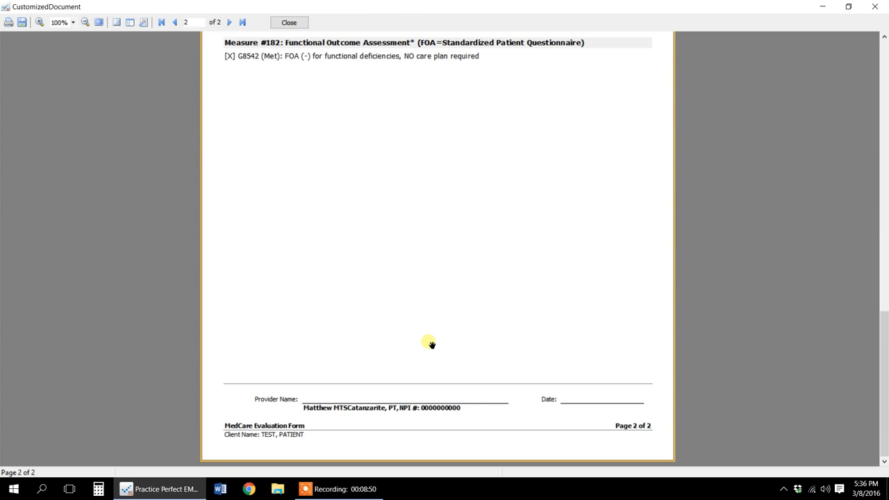
pyautogui.scroll(9, 429, 343)
pyautogui.scroll(3, 430, 343)
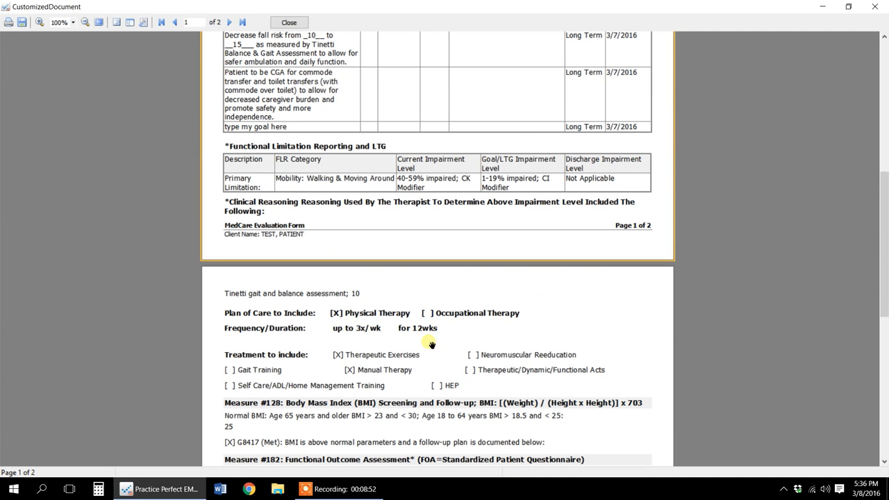
pyautogui.scroll(2, 399, 356)
pyautogui.scroll(2, 405, 357)
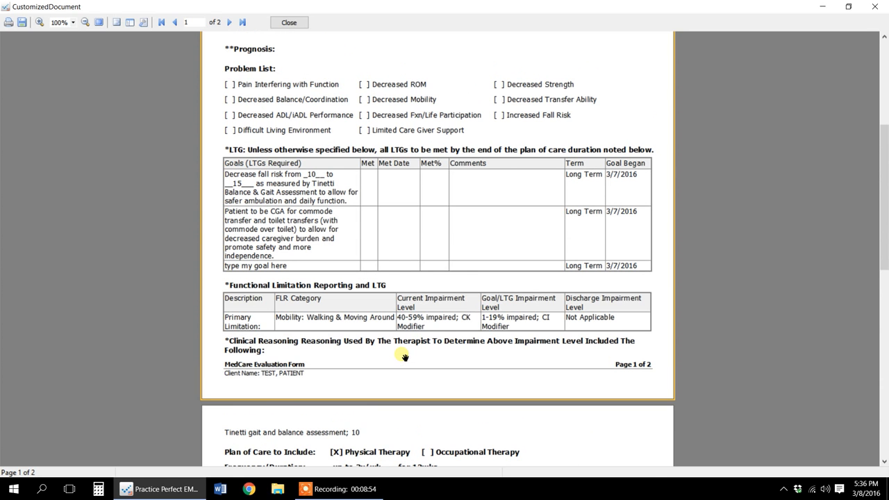
pyautogui.scroll(3, 411, 322)
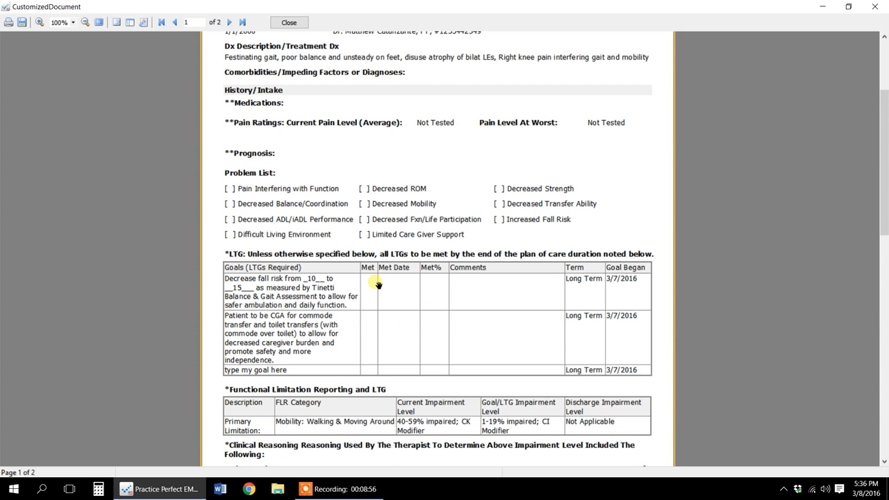
pyautogui.scroll(4, 412, 247)
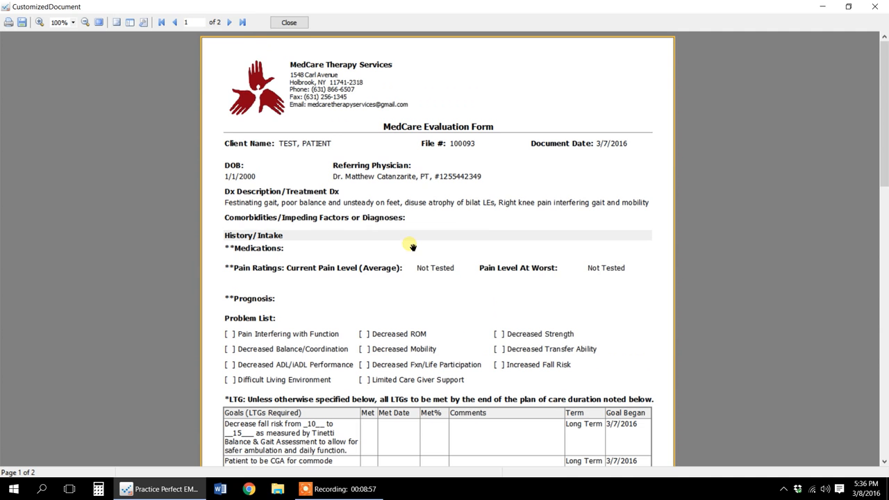
pyautogui.click(296, 23)
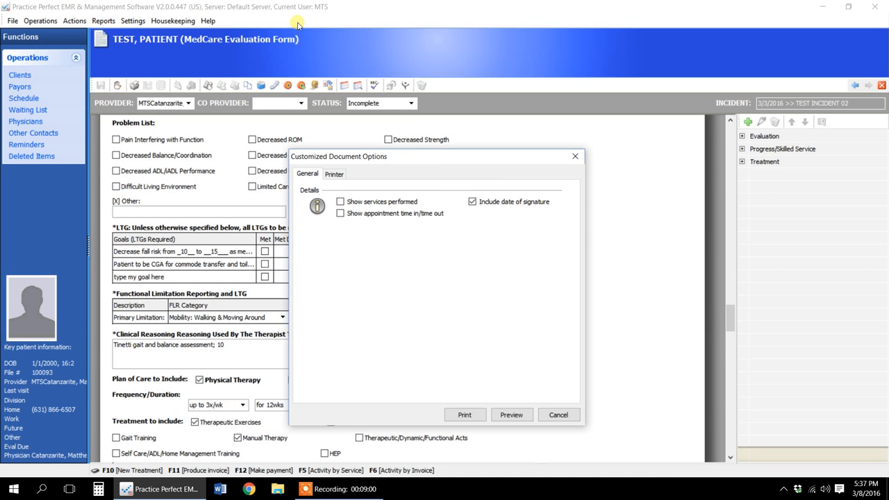
pyautogui.click(561, 415)
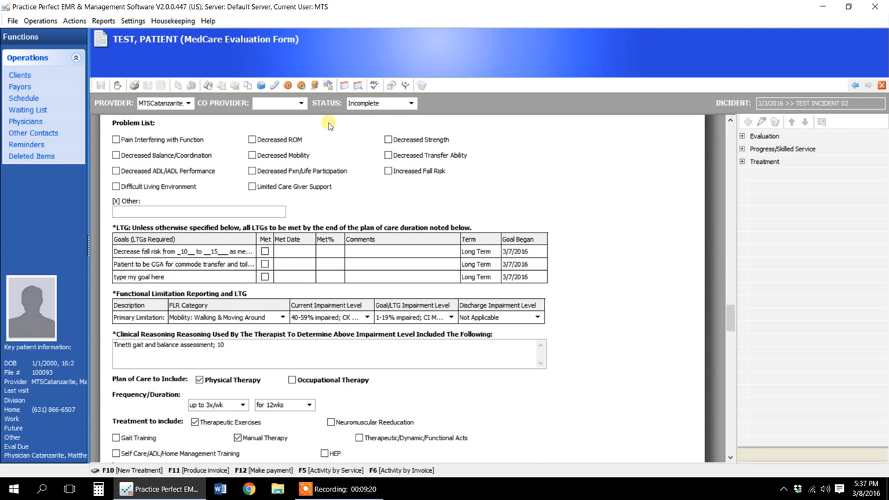
pyautogui.click(411, 103)
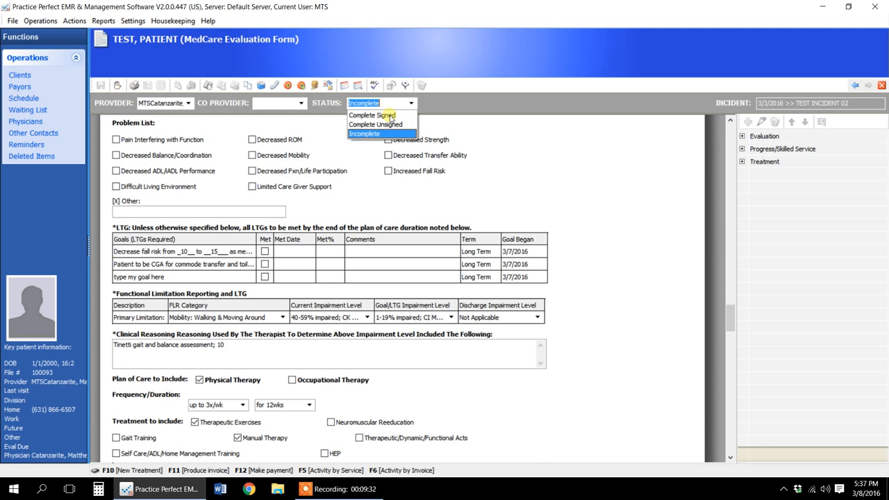
pyautogui.click(389, 116)
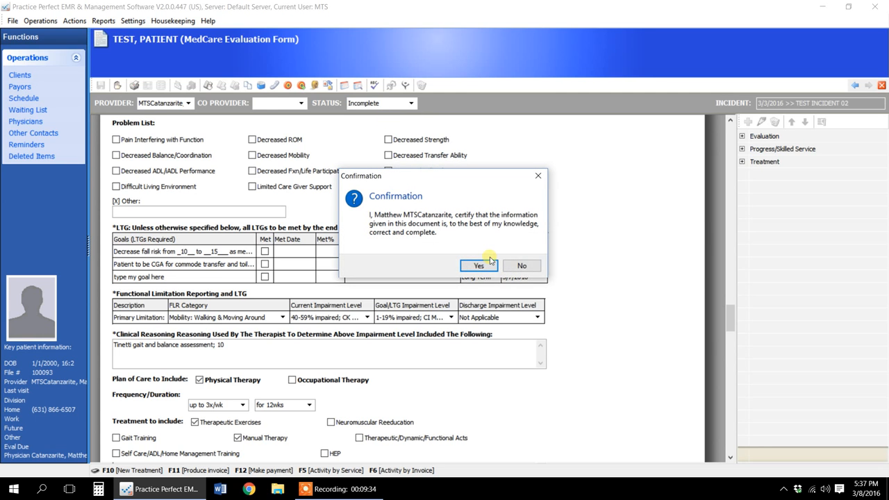
pyautogui.click(537, 177)
# - Set the evaluation form's status to Complete Unsigned
pyautogui.click(411, 103)
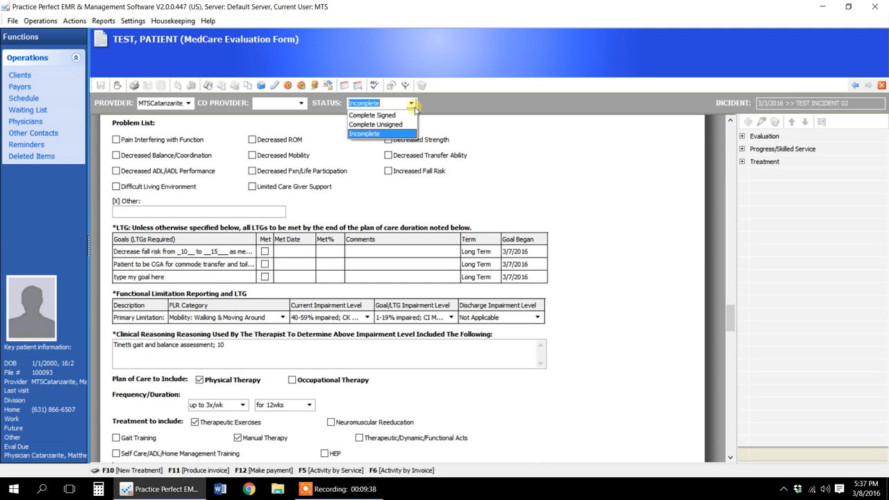
pyautogui.click(400, 125)
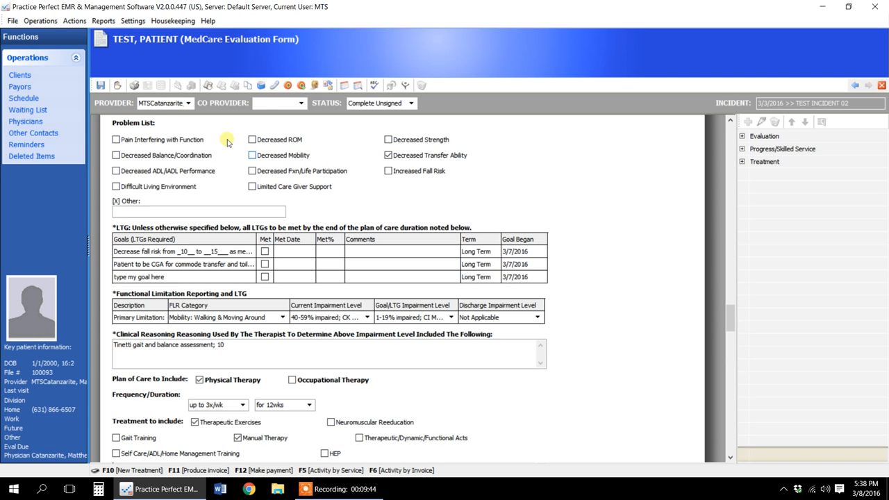
# - Return to the active clients list and open the test patient's activities by progress note
pyautogui.click(19, 75)
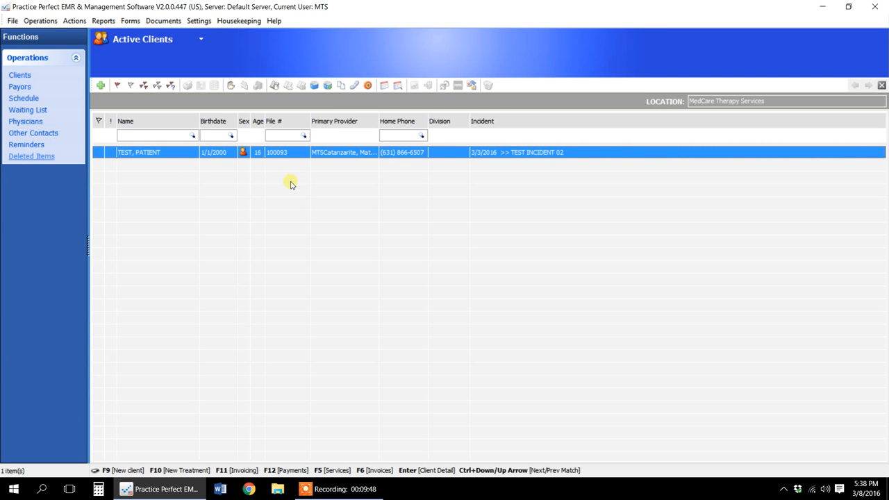
pyautogui.click(315, 86)
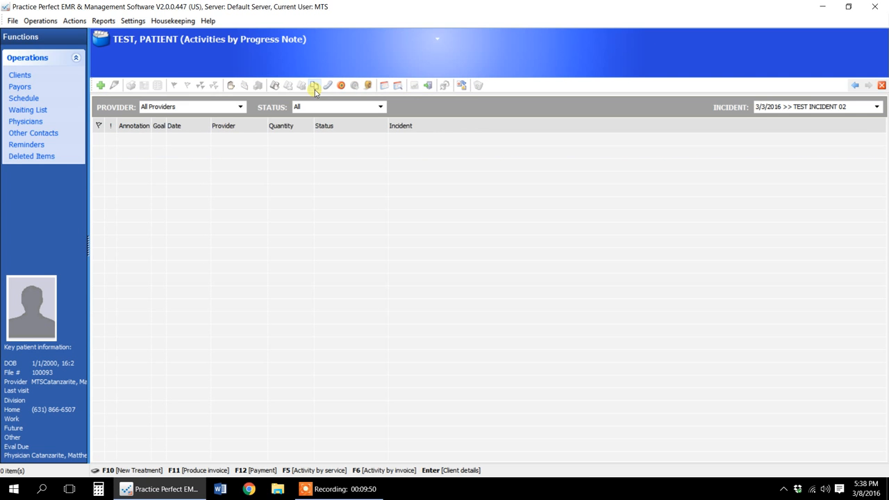